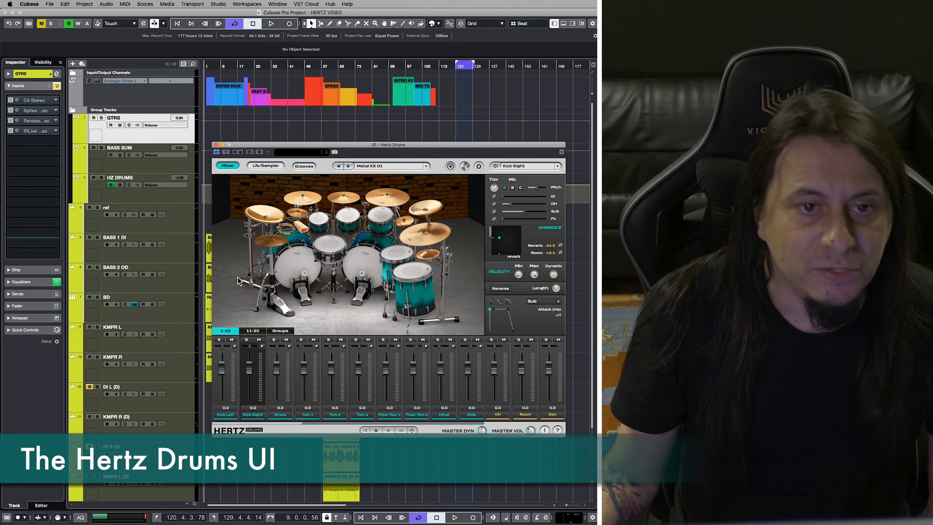
Show the group faders in the Hertz Drums mixer and select the snare drum's channel settings.
click(281, 331)
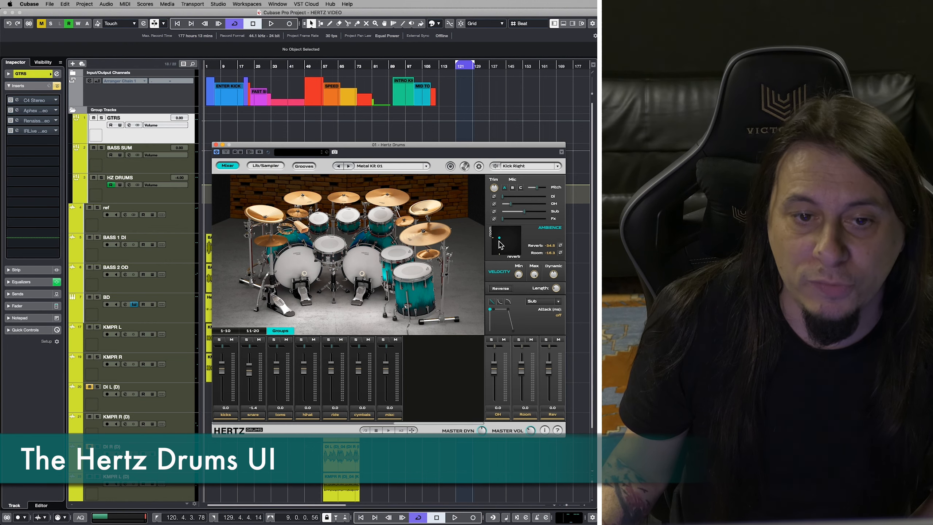
click(332, 251)
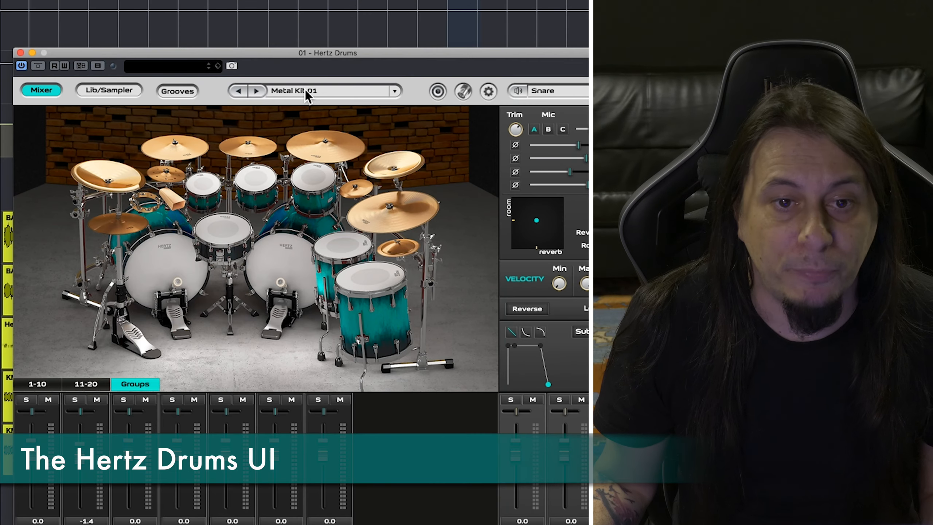
Open the kit preset list and look through the Metal Unlimited, White, Blue and Red packs.
click(375, 165)
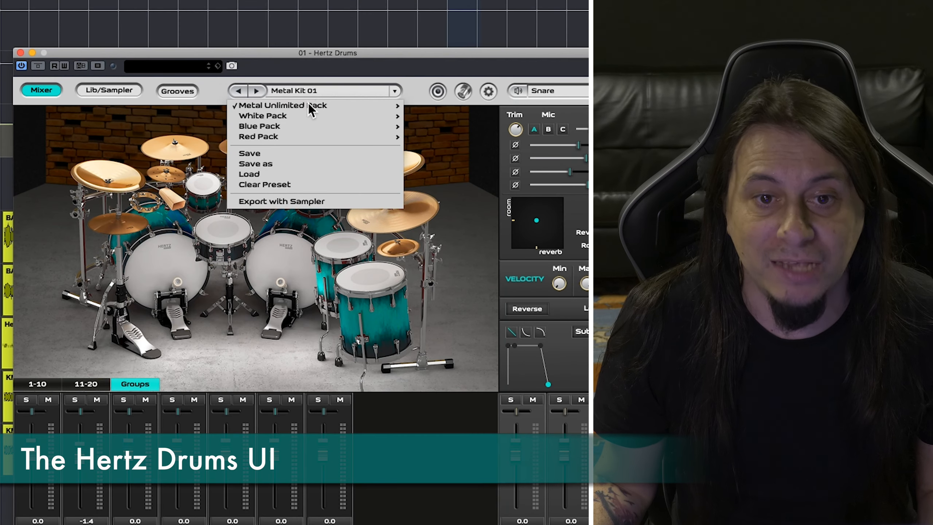
mouse_move(313, 106)
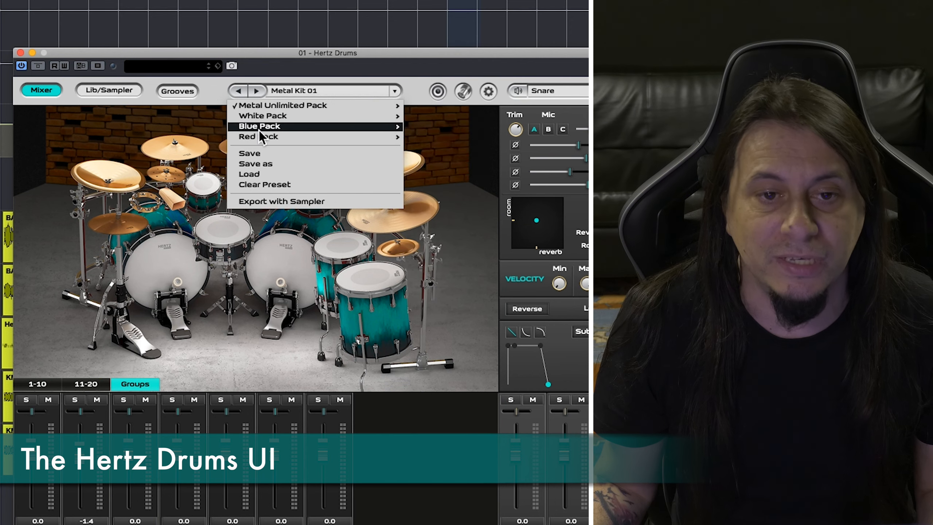
mouse_move(262, 117)
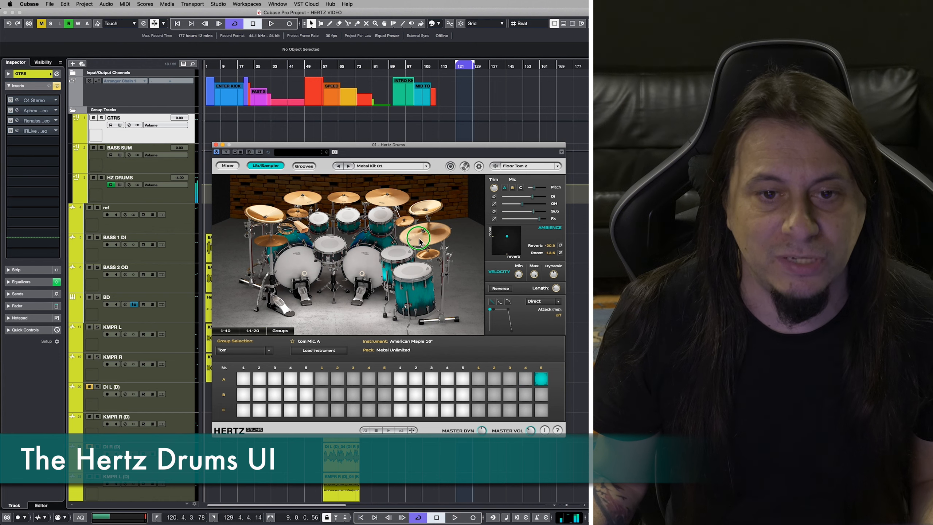
Select the snare in the library view and audition several of its samples across rows A, B and C.
click(329, 247)
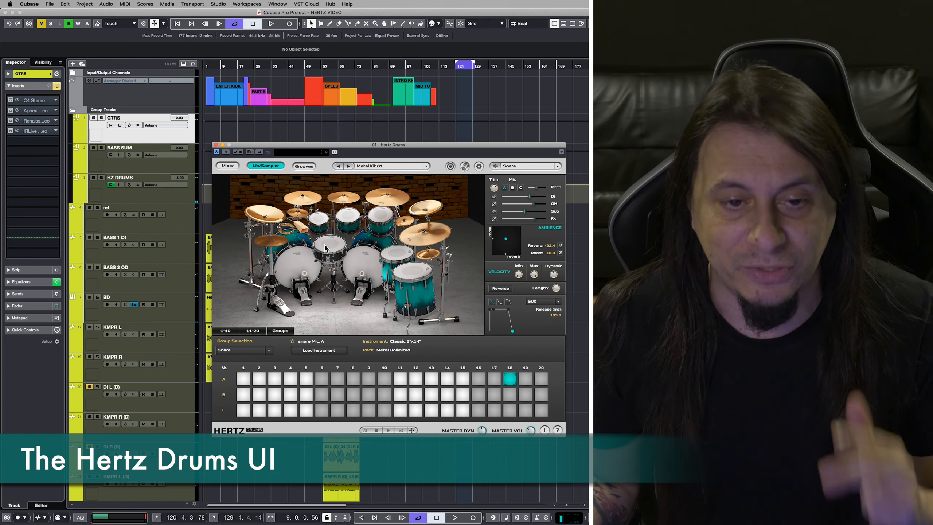
click(270, 381)
click(246, 375)
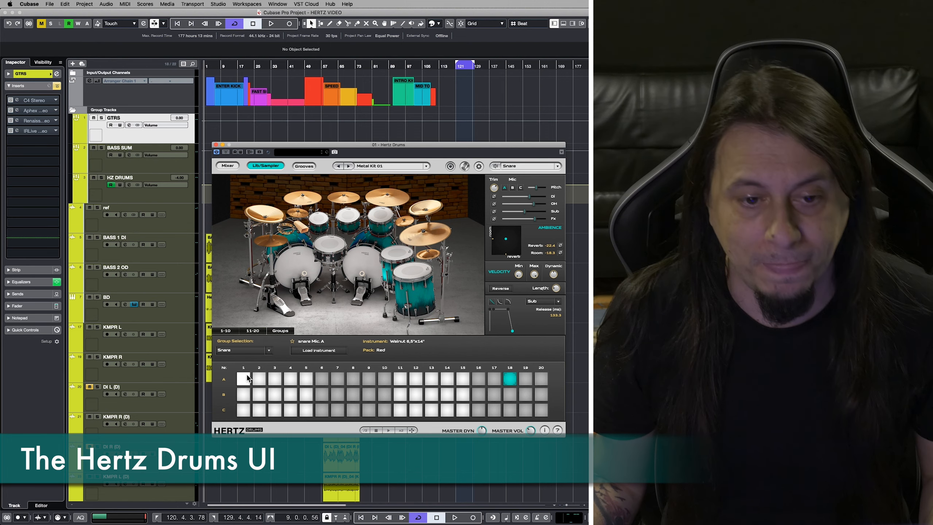
click(545, 380)
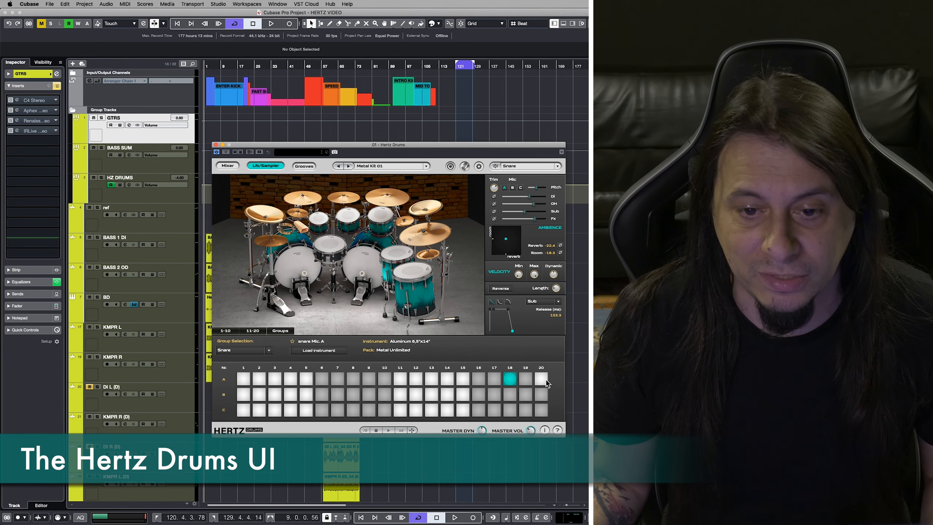
click(241, 378)
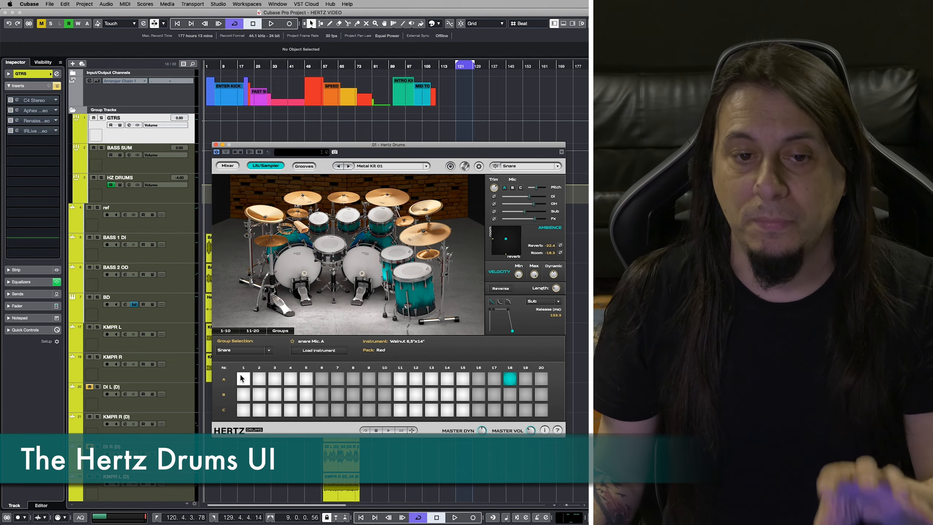
click(366, 395)
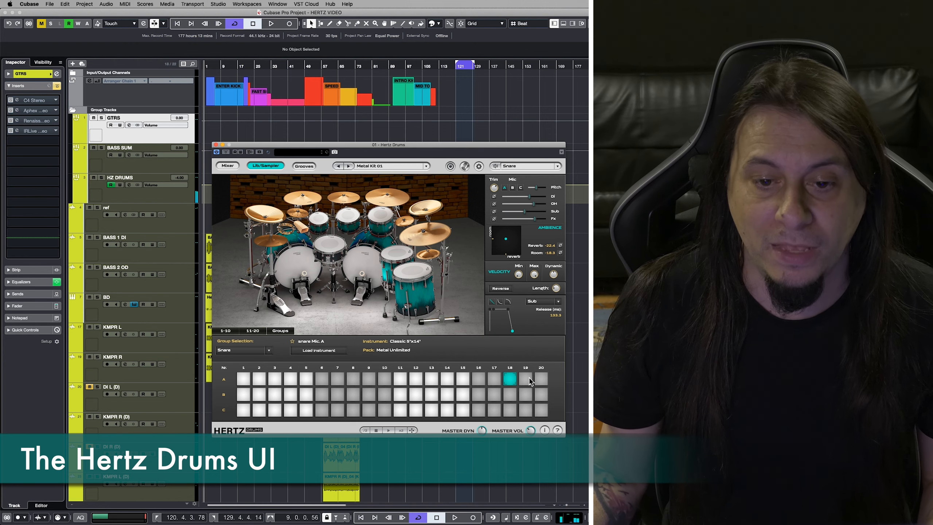
click(337, 408)
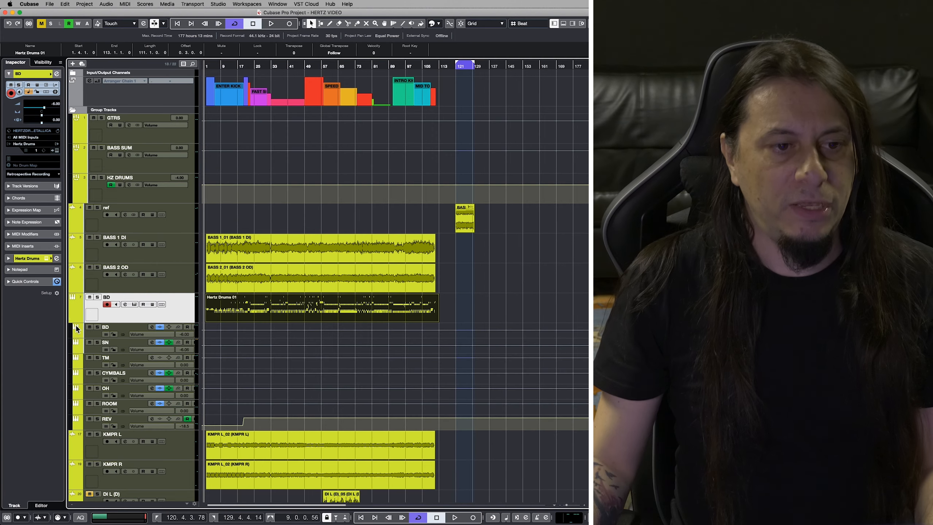
click(73, 315)
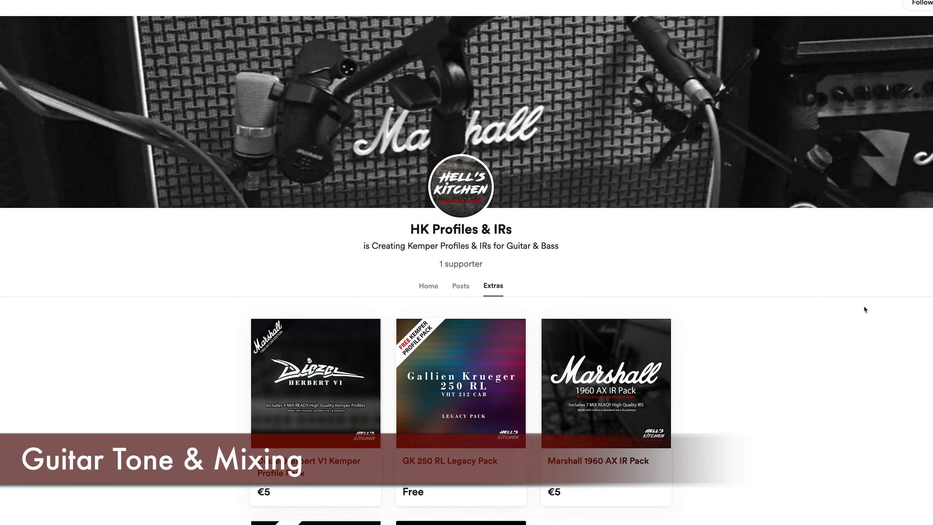
Switch to the HK Profiles & IRs web page and look through the Kemper profile and IR packs under Extras.
scroll(865, 306, down, 1)
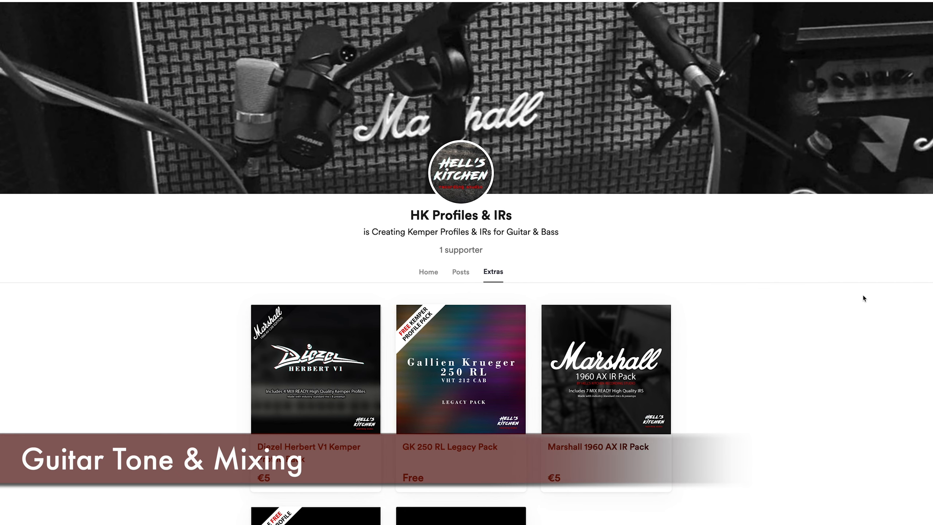
scroll(865, 298, down, 1)
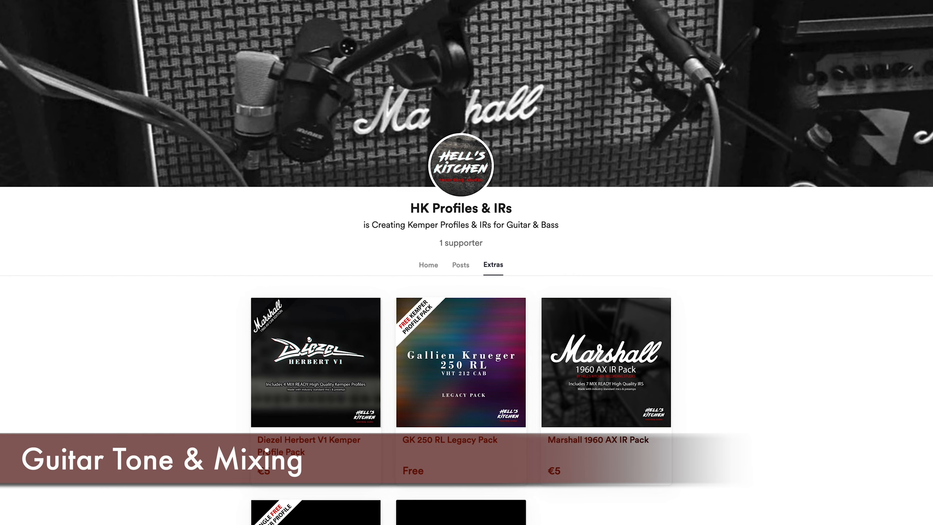
scroll(466, 262, down, 1)
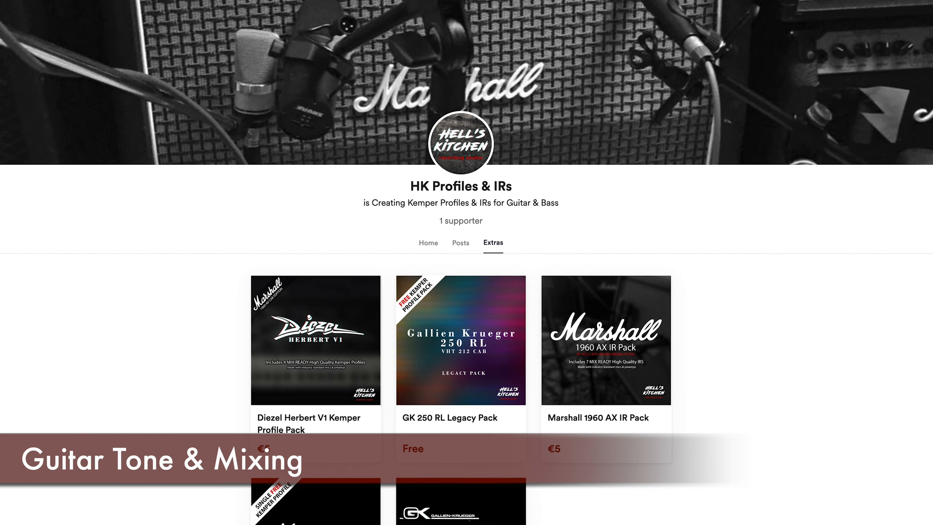
scroll(467, 263, down, 1)
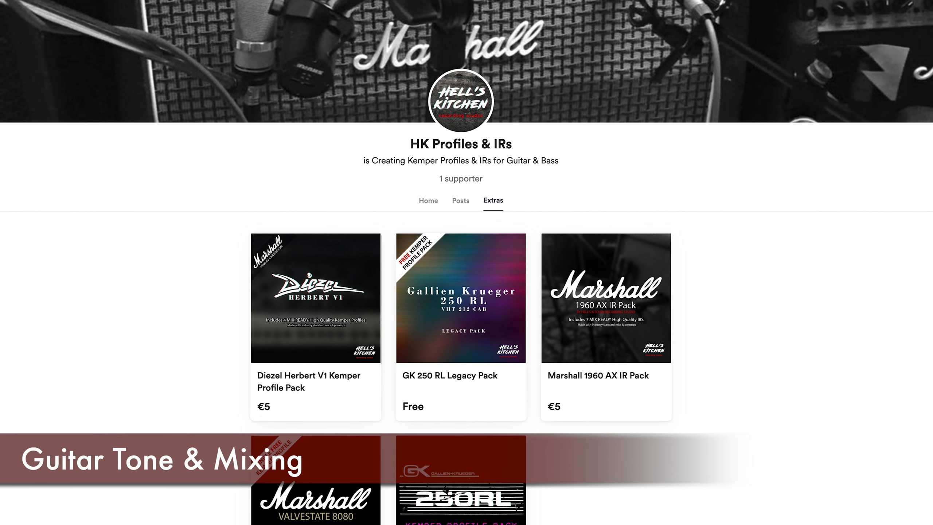
scroll(466, 263, down, 1)
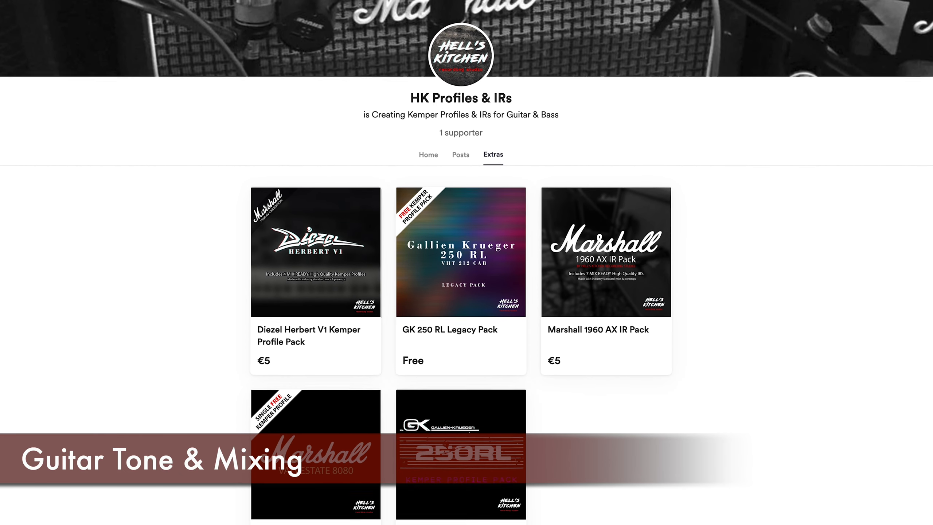
scroll(467, 263, down, 1)
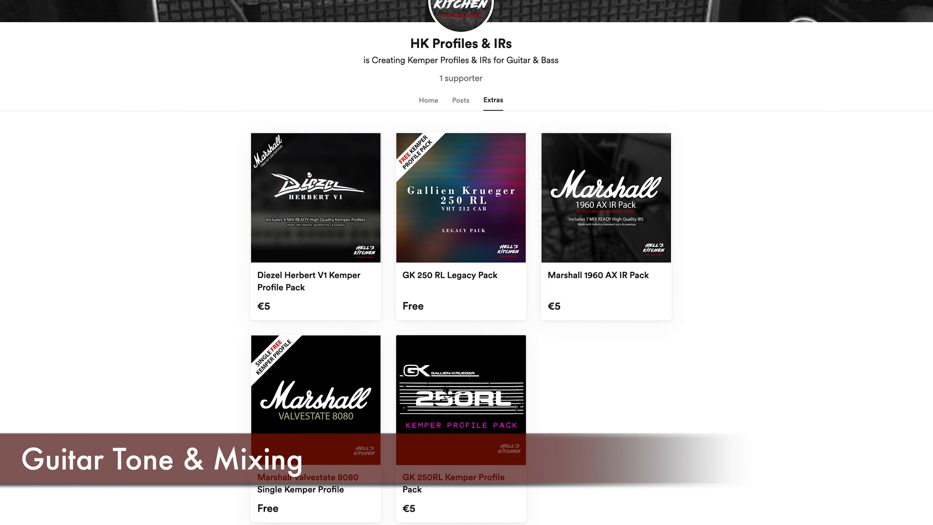
scroll(467, 262, down, 1)
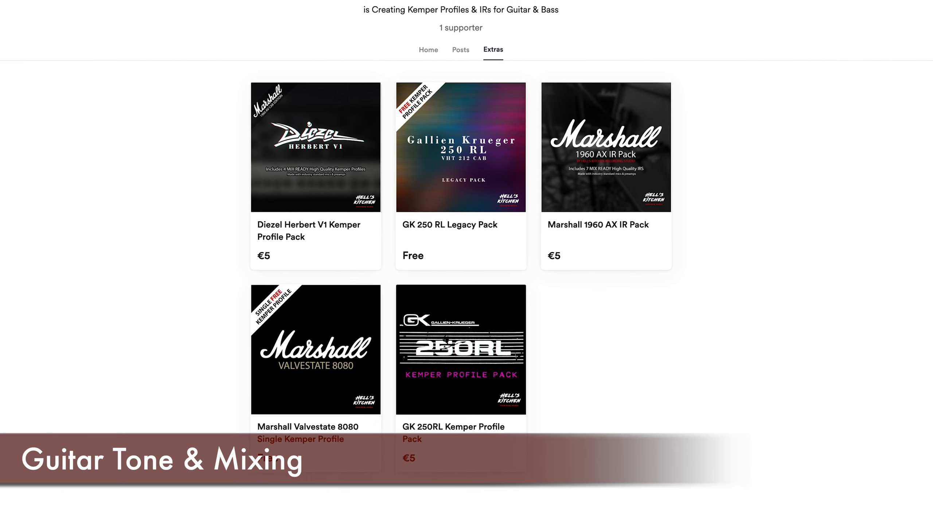
scroll(467, 263, down, 1)
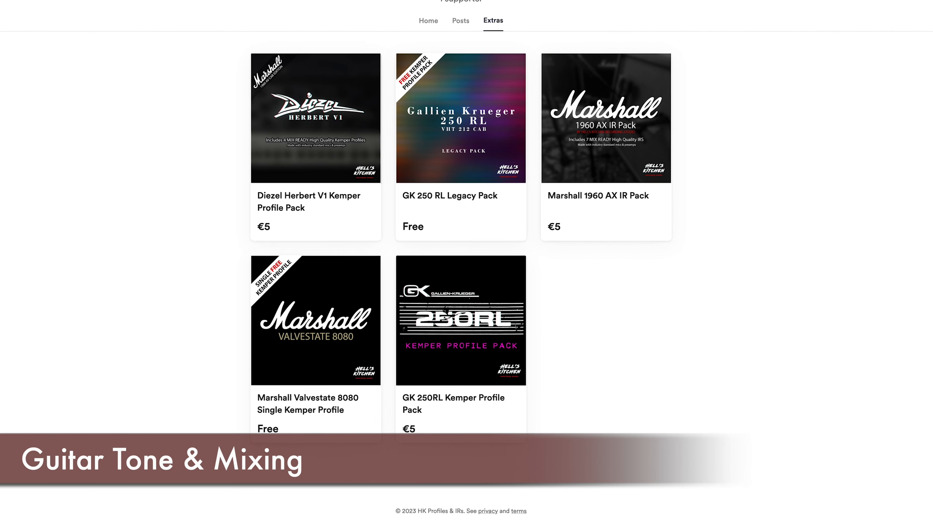
Open the C4 Stereo insert on the GTRS group in Cubase and activate it during playback.
click(302, 118)
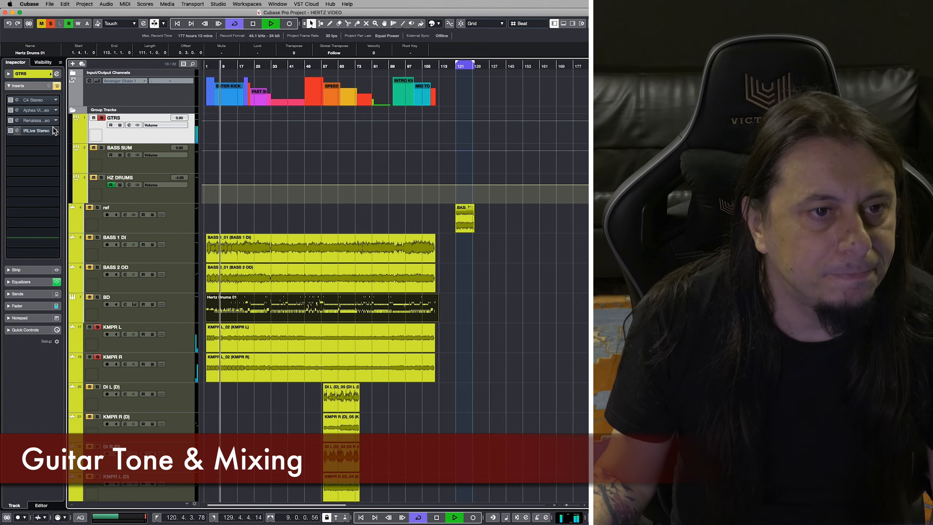
click(34, 100)
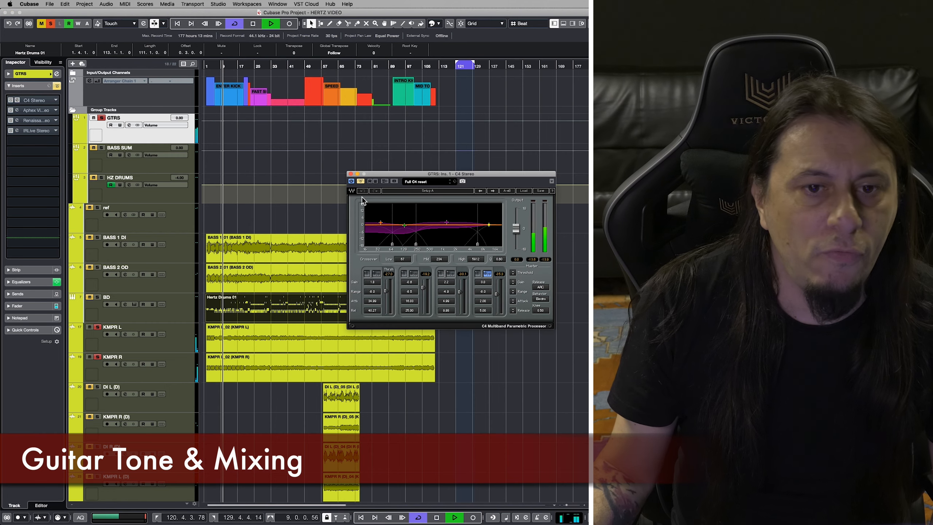
click(362, 180)
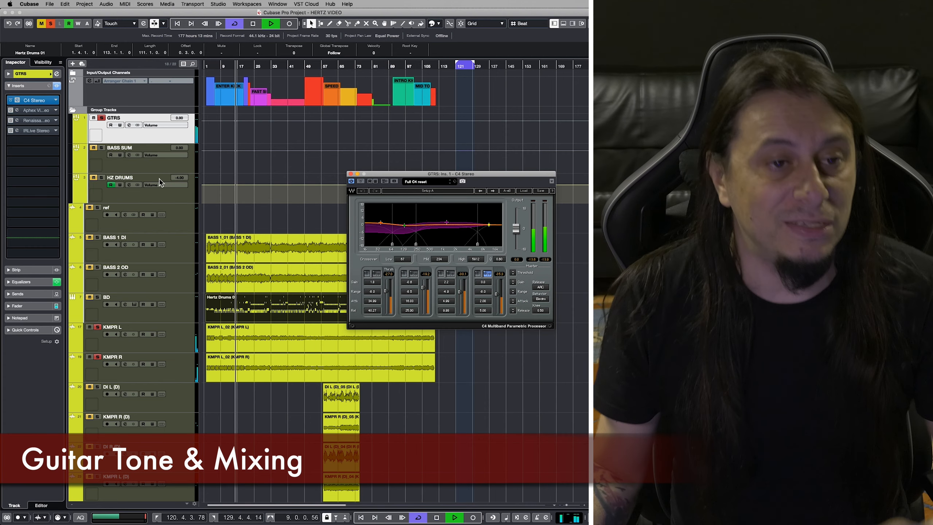
Activate the Aphex Vintage Exciter insert on the GTRS group, open its editor and stop playback.
click(39, 110)
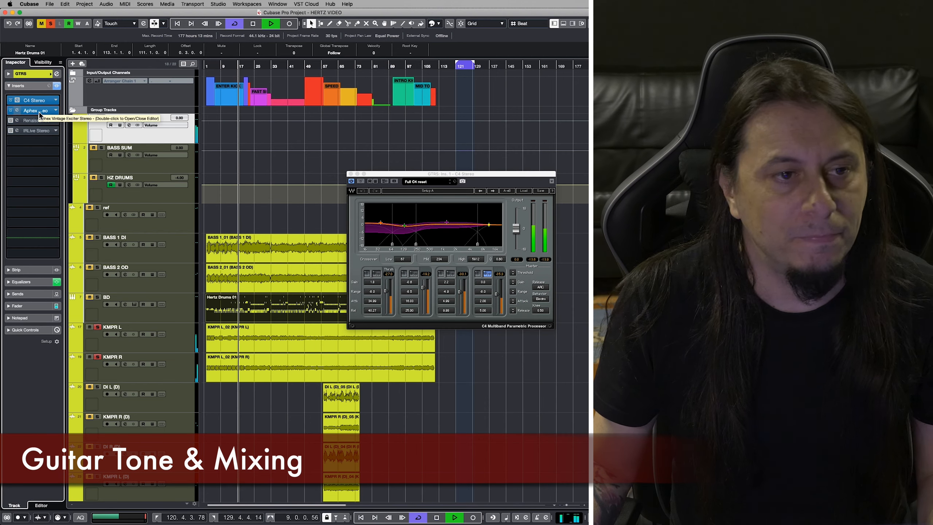
double_click(39, 112)
key(space)
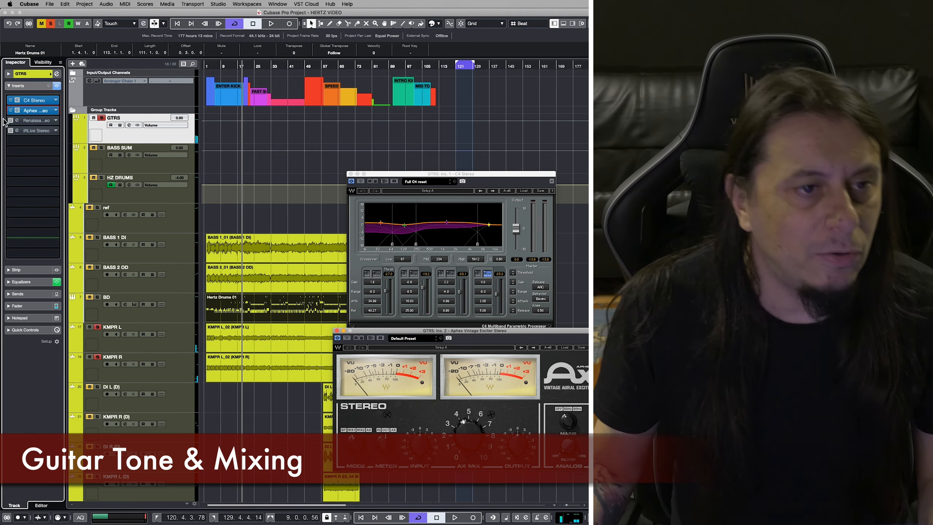
Activate and open the Renaissance Axx insert on the GTRS group and audition the guitars through it.
click(10, 121)
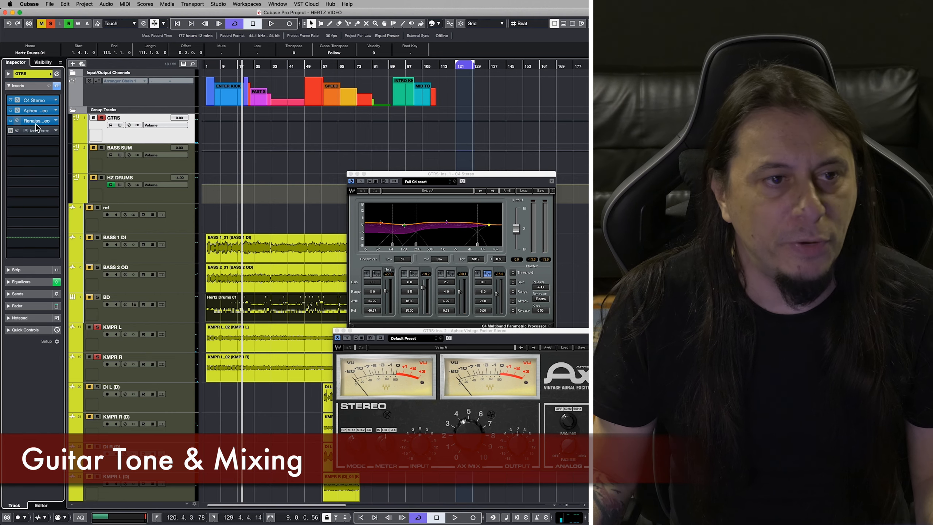
double_click(36, 123)
key(space)
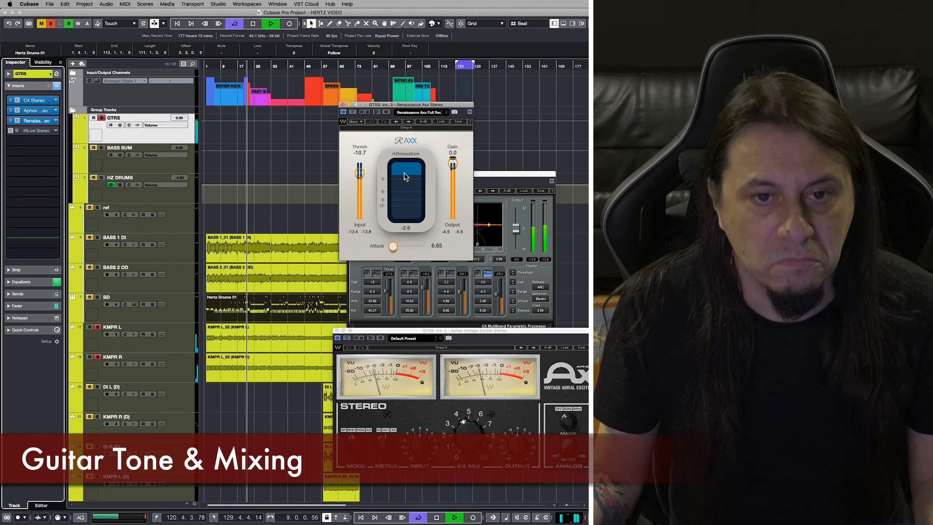
key(space)
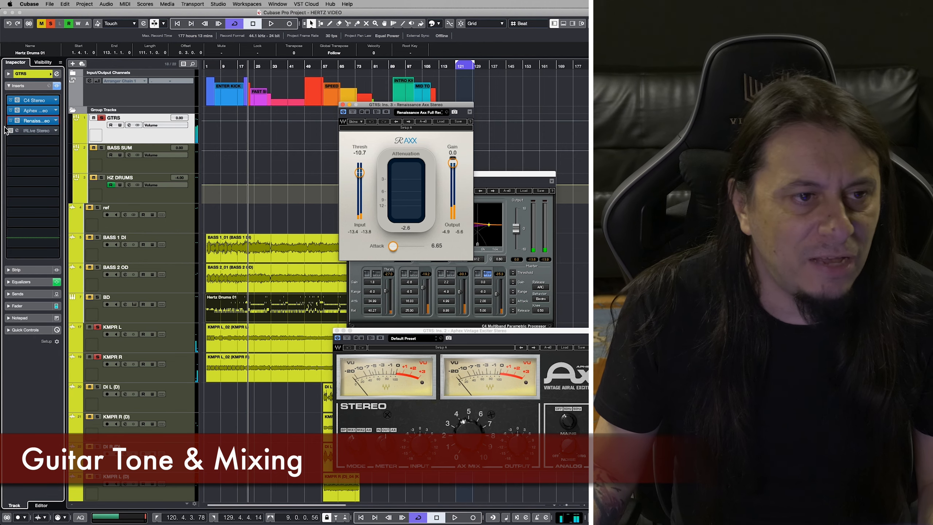
Activate and audition the IRLive Stereo reverb insert on the GTRS group, closing the IRLive and Renaissance Axx editors when done.
click(17, 133)
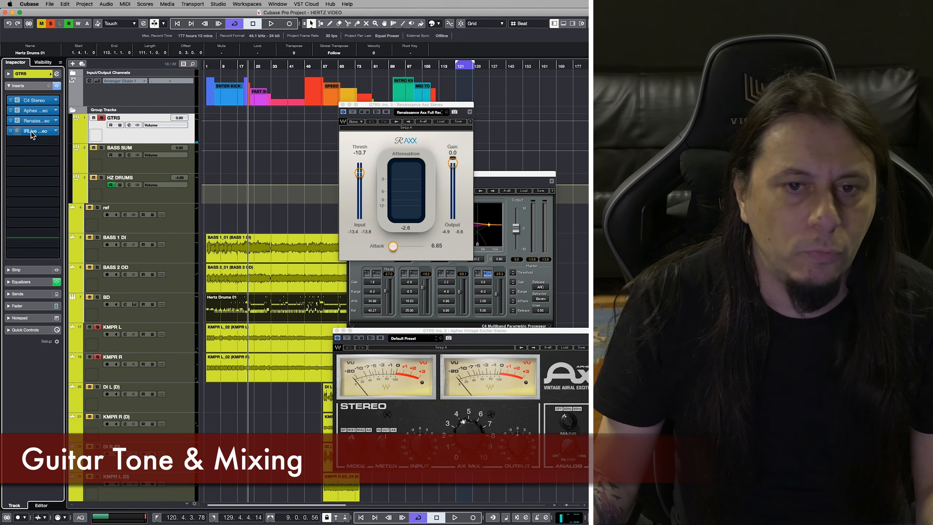
click(31, 132)
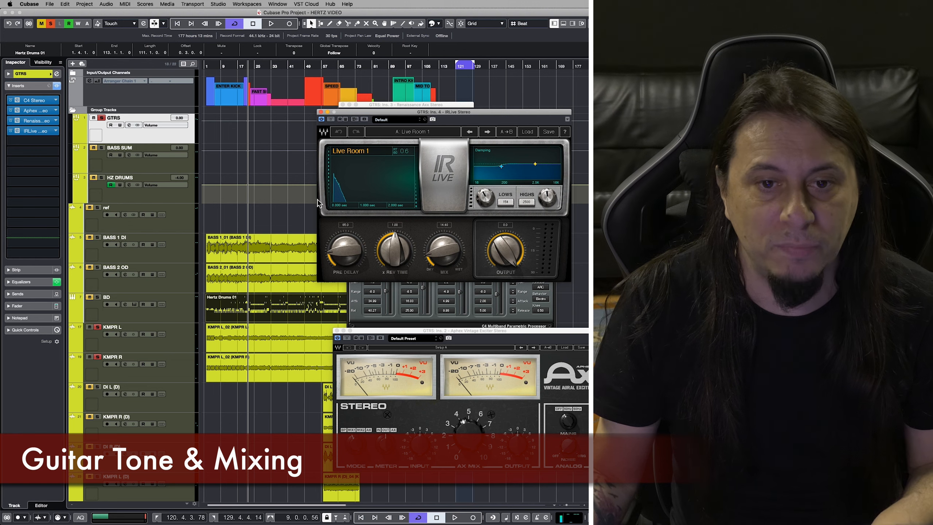
key(space)
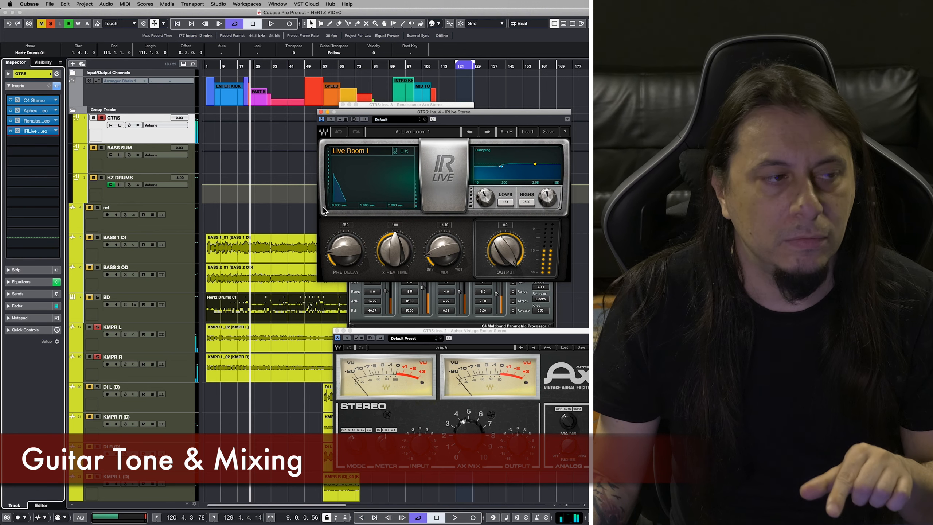
click(320, 112)
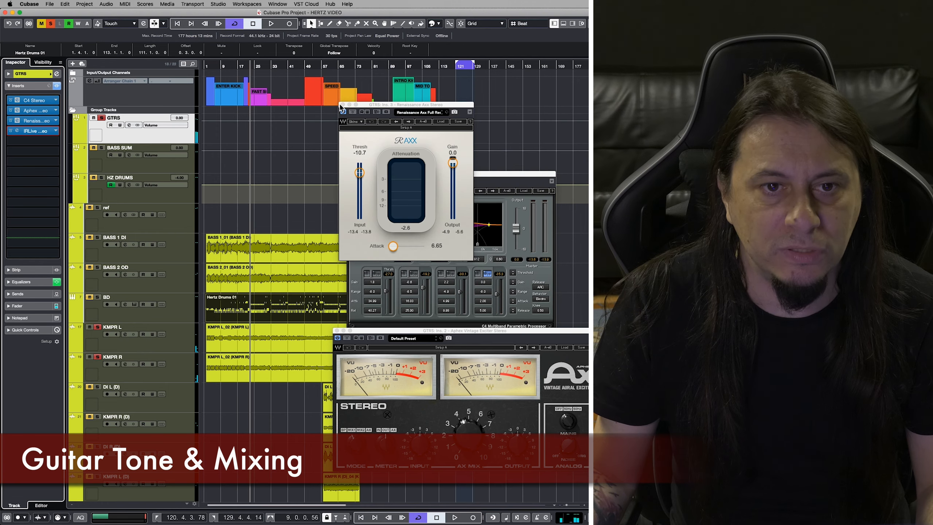
click(342, 105)
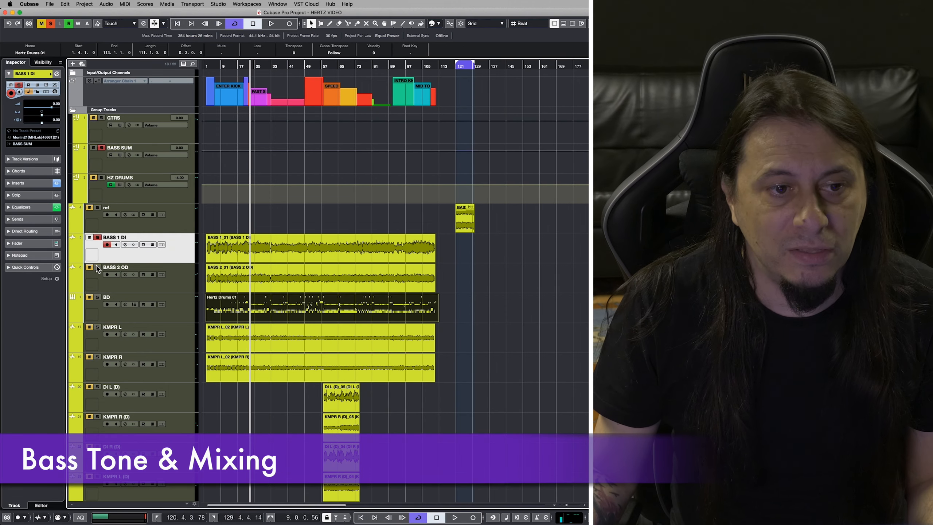
Solo the BASS 2 OD track and show the inserts of the BASS 1 DI track.
click(97, 267)
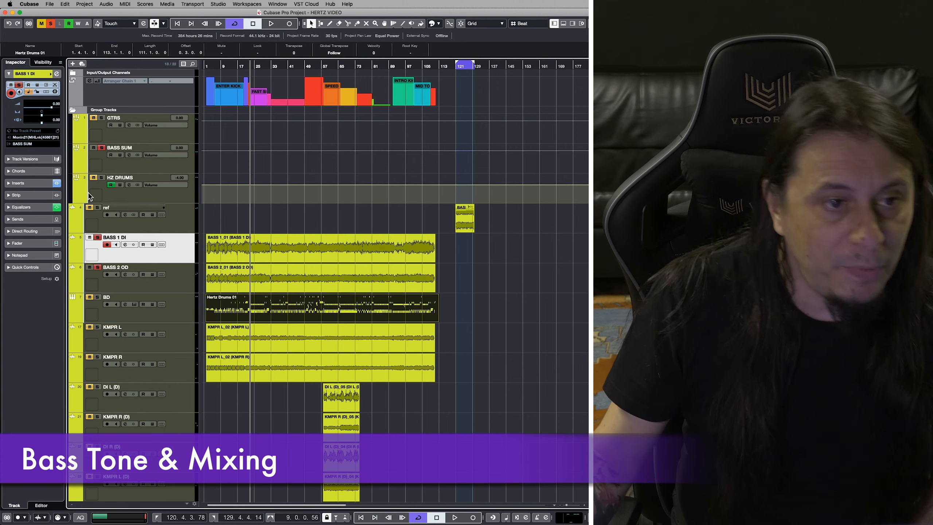
click(33, 187)
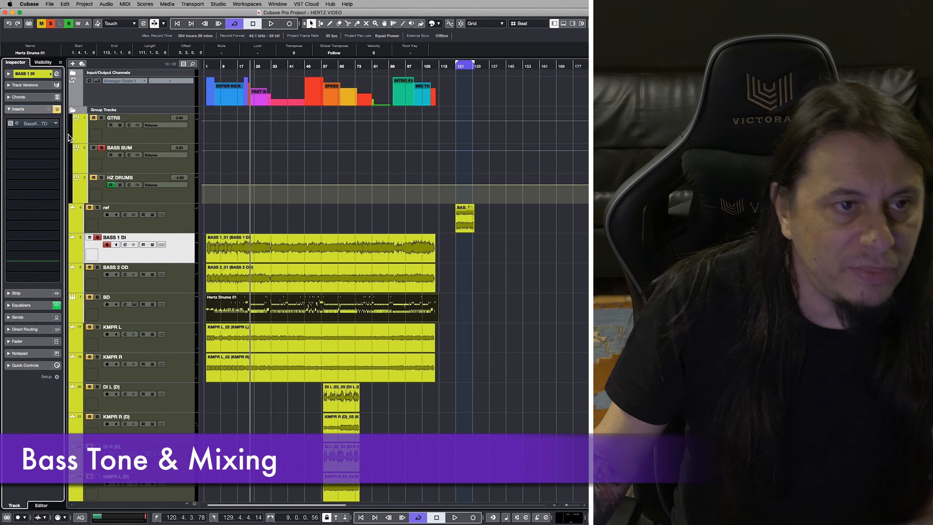
Play the BASS 1 DI track, activate and open its BassKnob STD insert, stop playback and close the editor.
key(space)
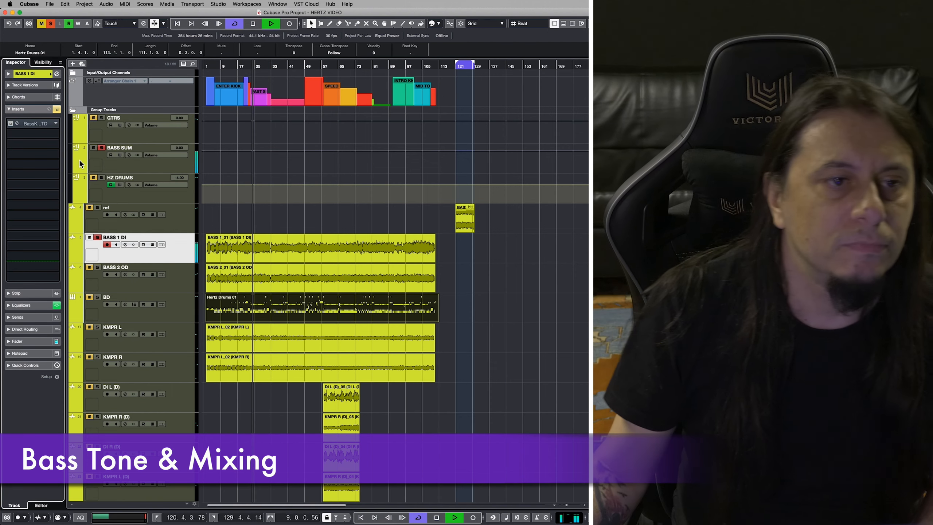
click(36, 126)
key(space)
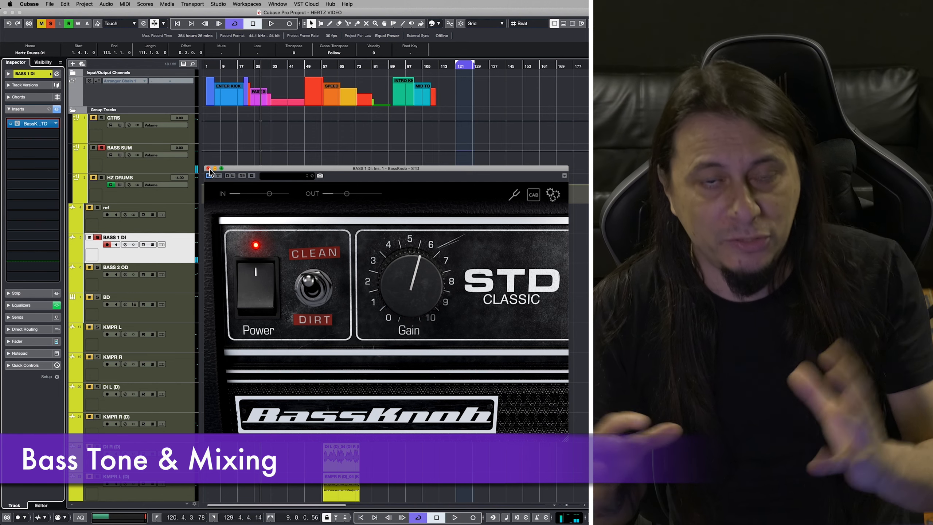
click(208, 168)
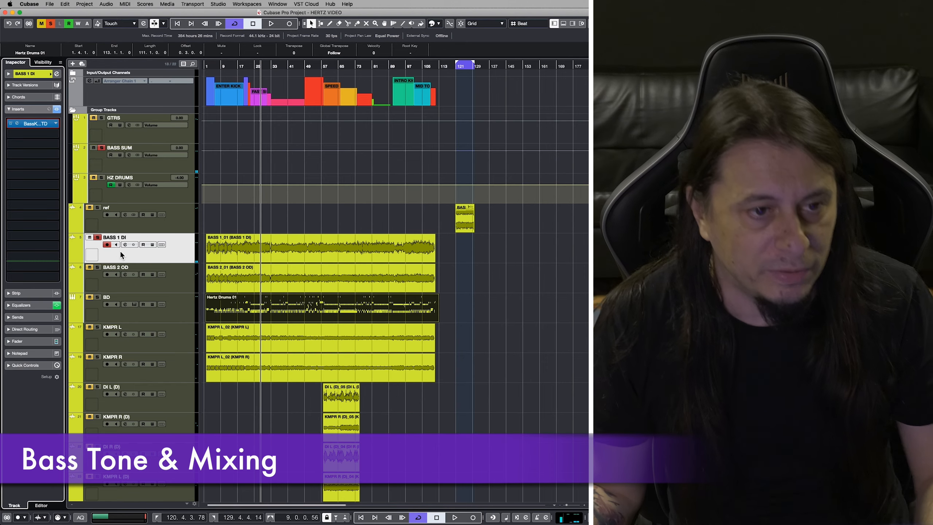
Solo and select the BASS 2 OD track and audition it with its inserts bypassed, stopping playback when done.
click(98, 268)
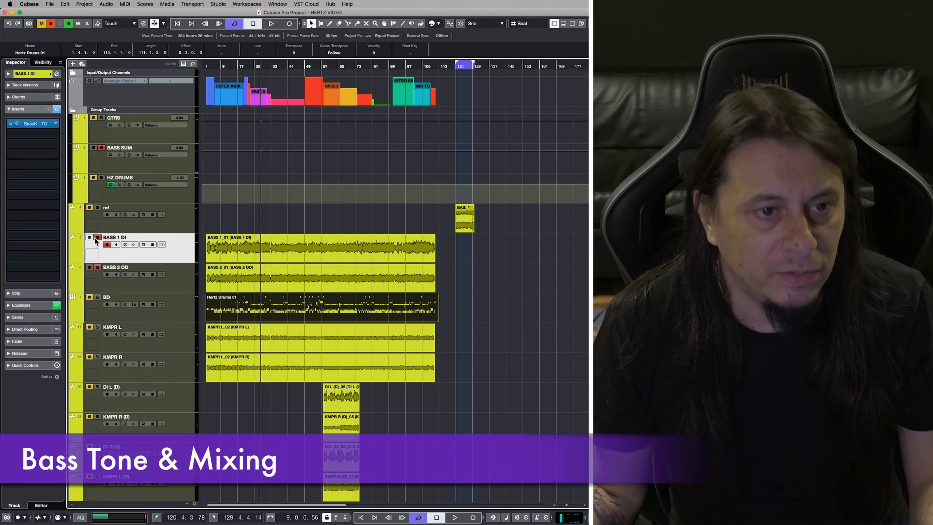
click(171, 287)
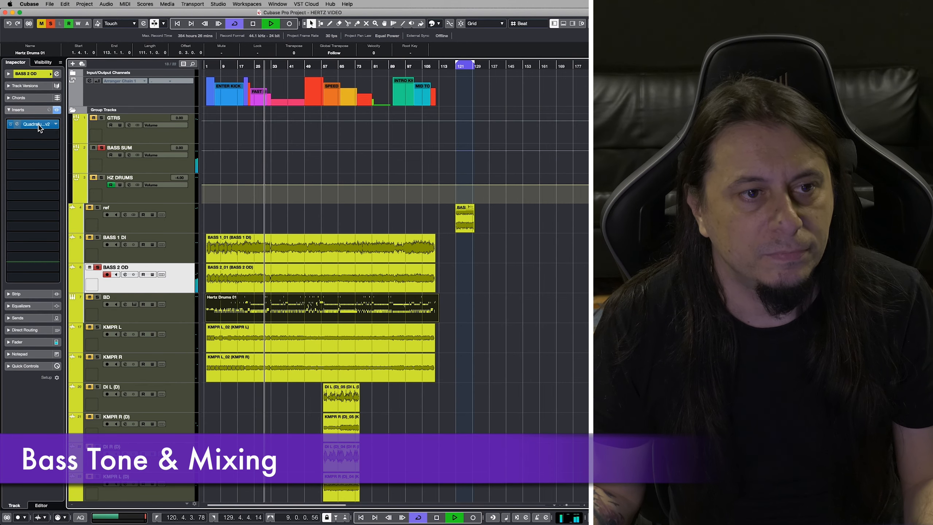
key(space)
click(57, 110)
key(space)
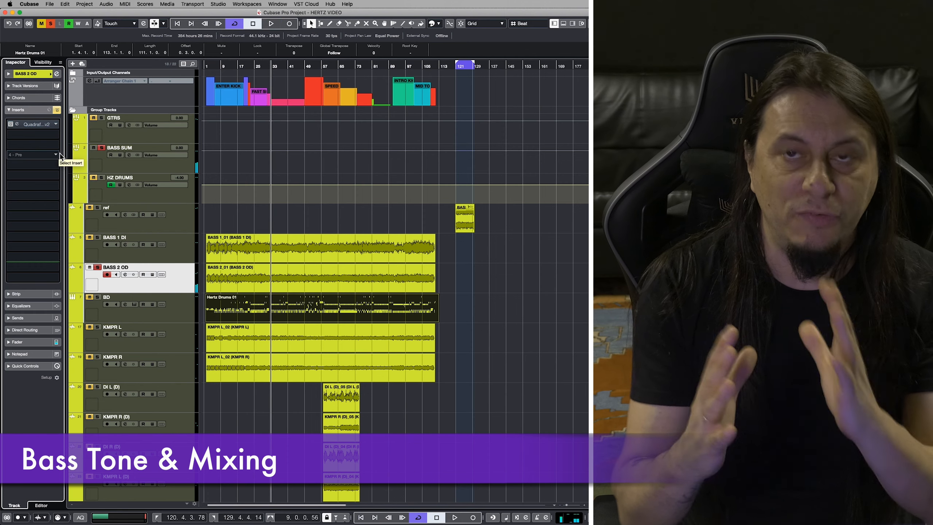
Open the channel settings of the BASS 2 OD track.
click(125, 275)
click(125, 275)
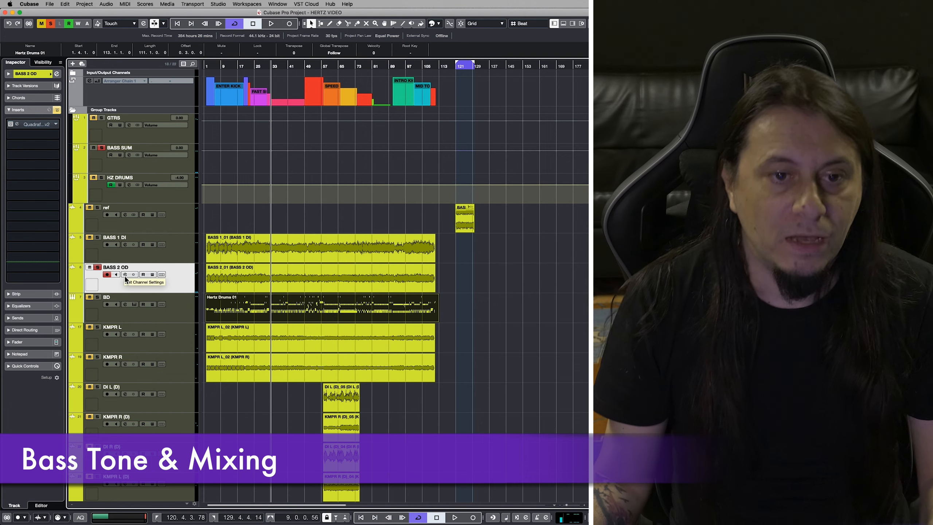
click(125, 275)
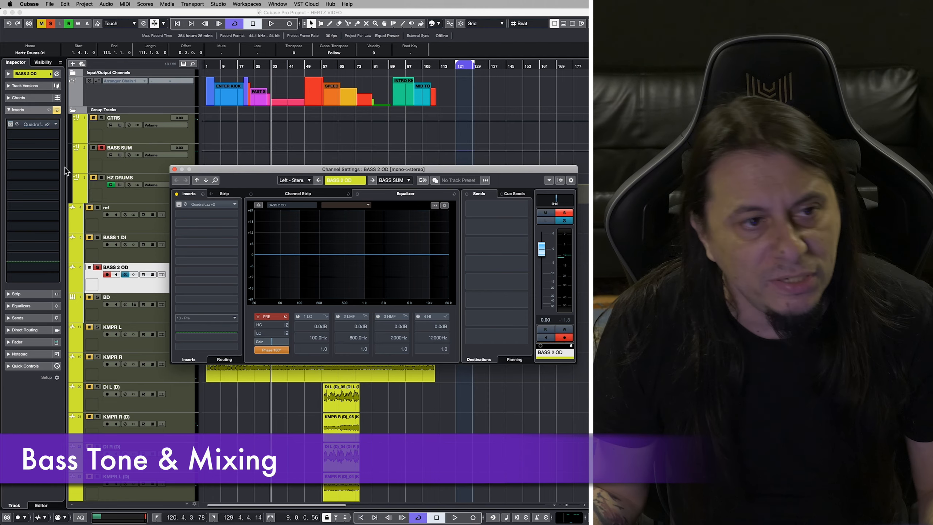
Activate and audition the Quadrafuzz v2 insert on BASS 2 OD, add BASS 1 DI to the solo and close the editor.
click(10, 125)
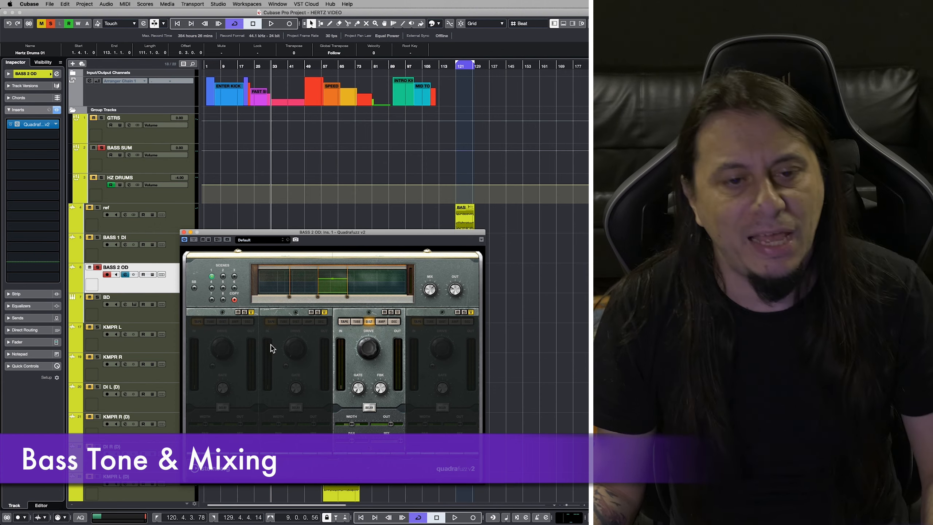
key(space)
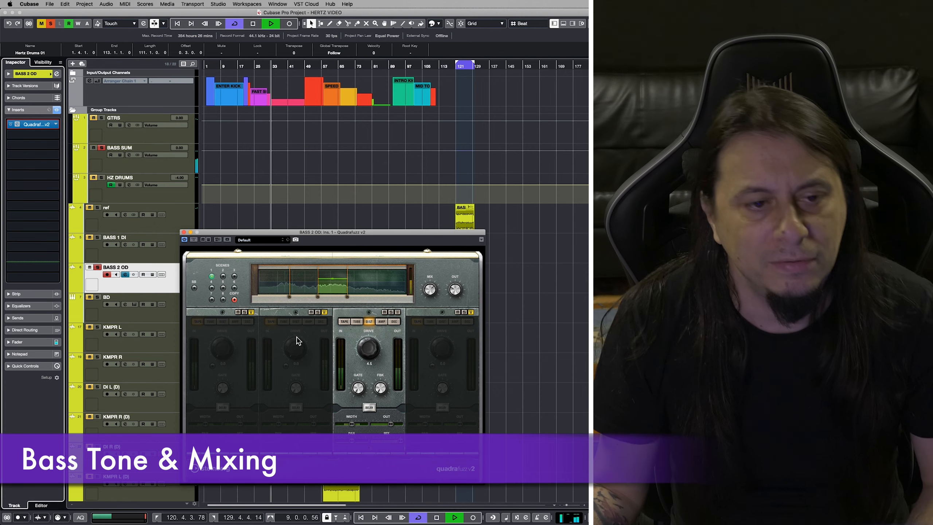
click(98, 237)
click(184, 231)
key(space)
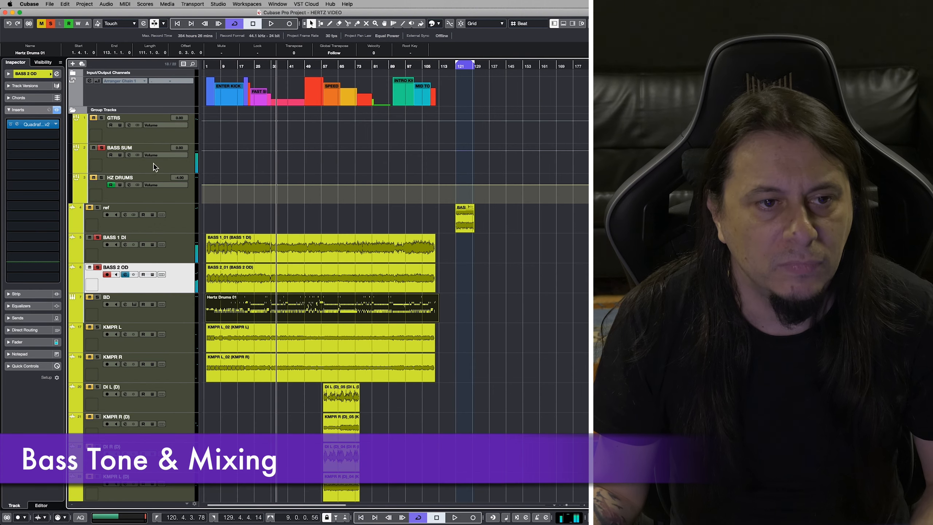
Show the BASS SUM group's inserts, activate the SSLChannel and Korvpressor, and audition both basses with the Korvpressor editor open.
click(76, 147)
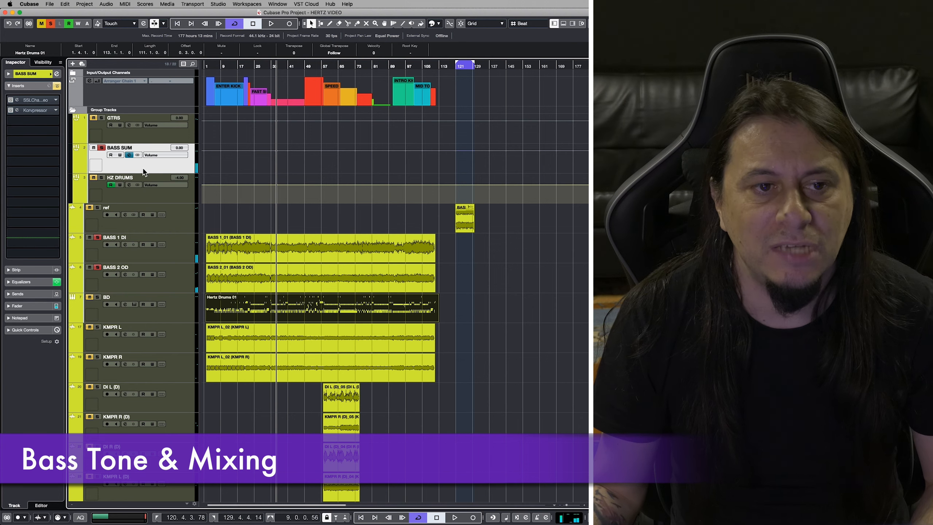
click(35, 110)
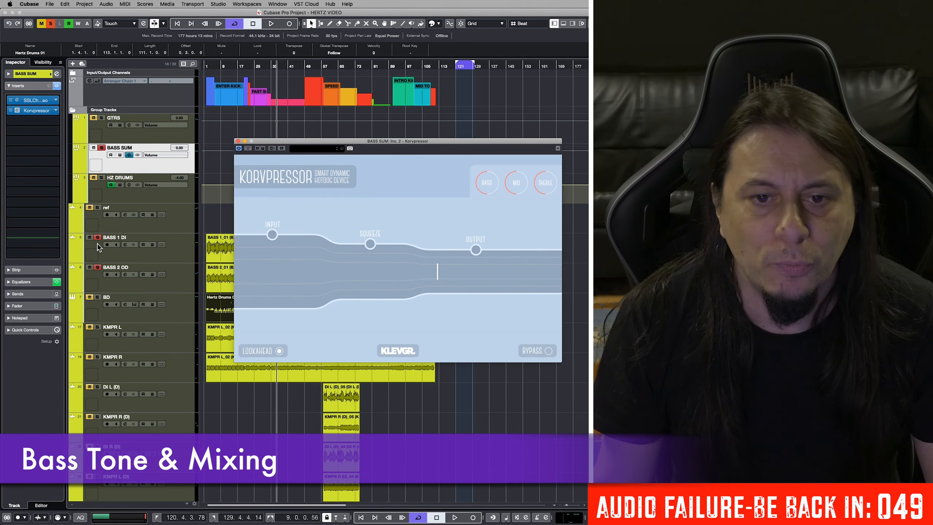
key(space)
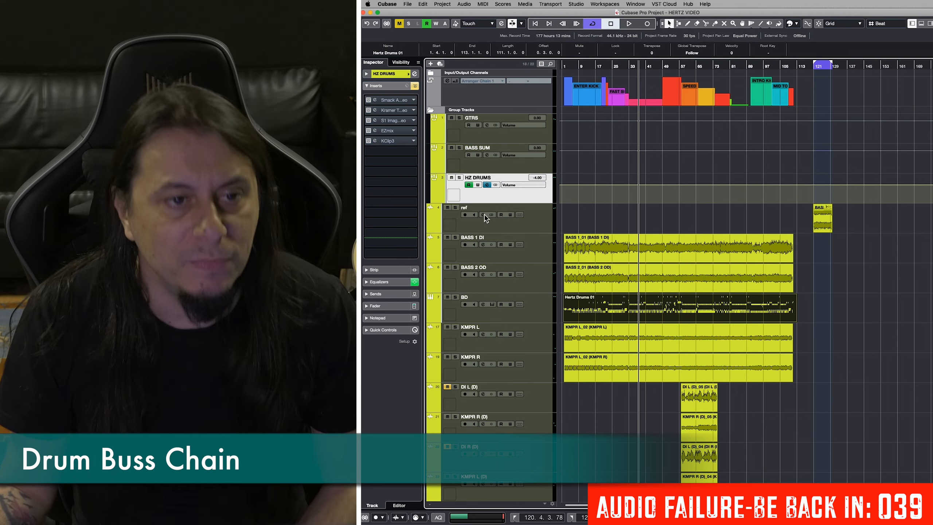
Move the playback position back to about bar 21, solo the HZ DRUMS group and audition the drums with the inserts bypassed.
drag(589, 67, 609, 72)
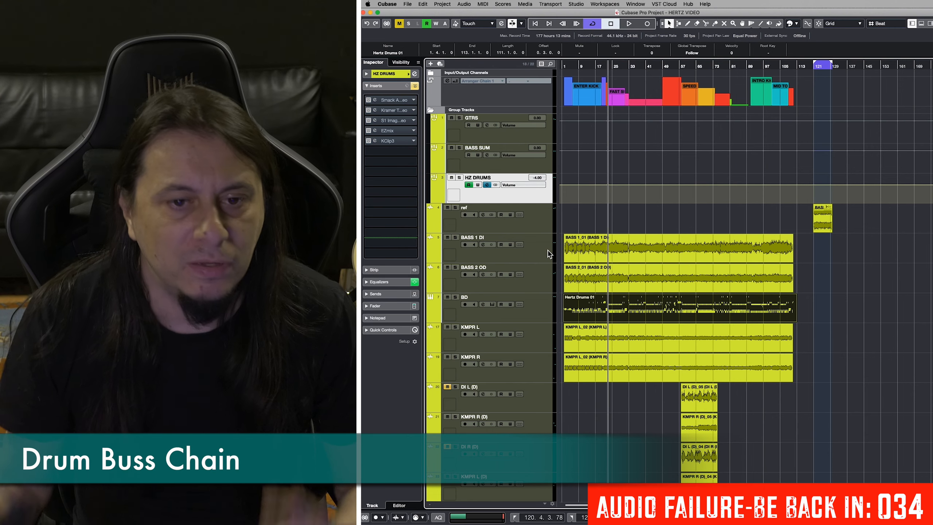
click(459, 178)
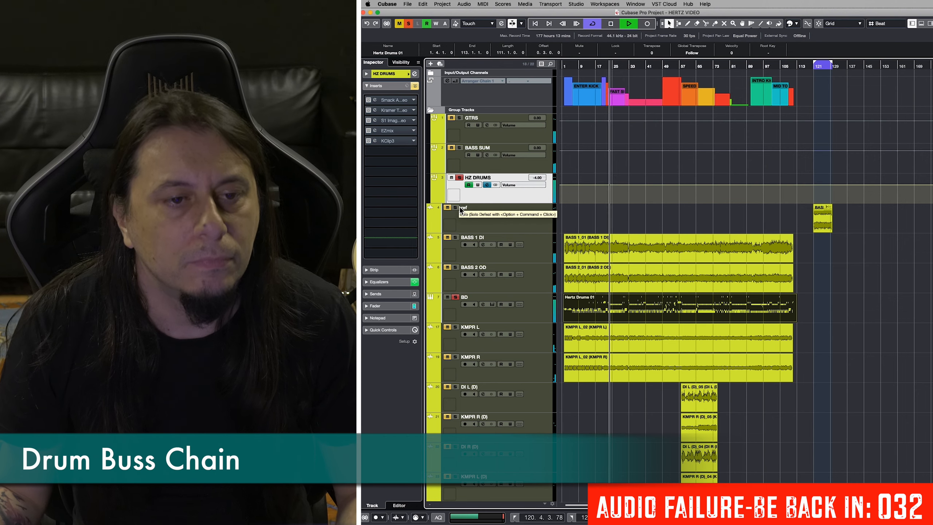
key(space)
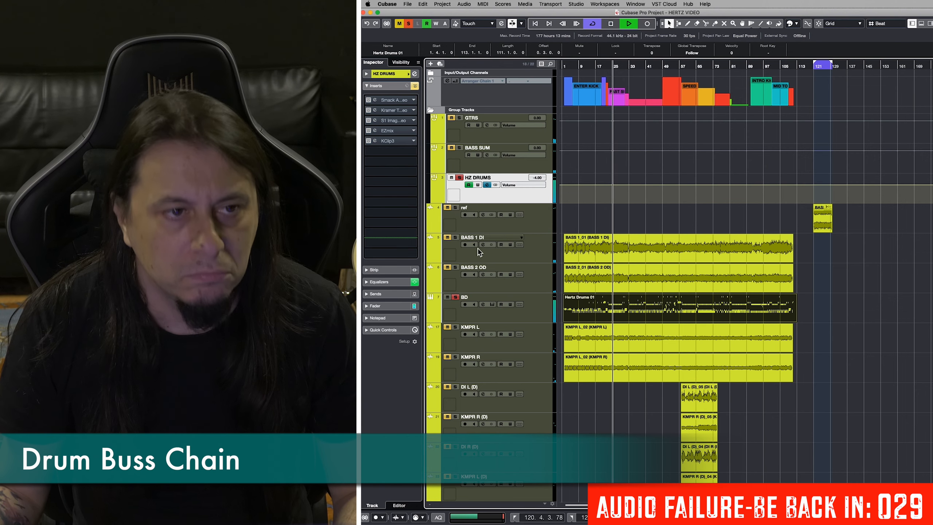
Activate and open the Smack Attack insert on HZ DRUMS, audition the drums through it, stop playback and close the editor.
click(375, 100)
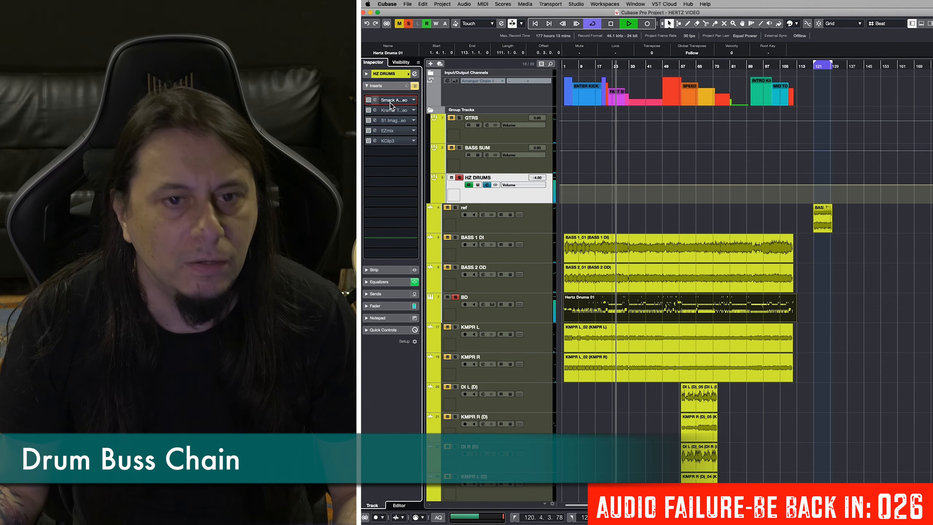
key(space)
click(782, 93)
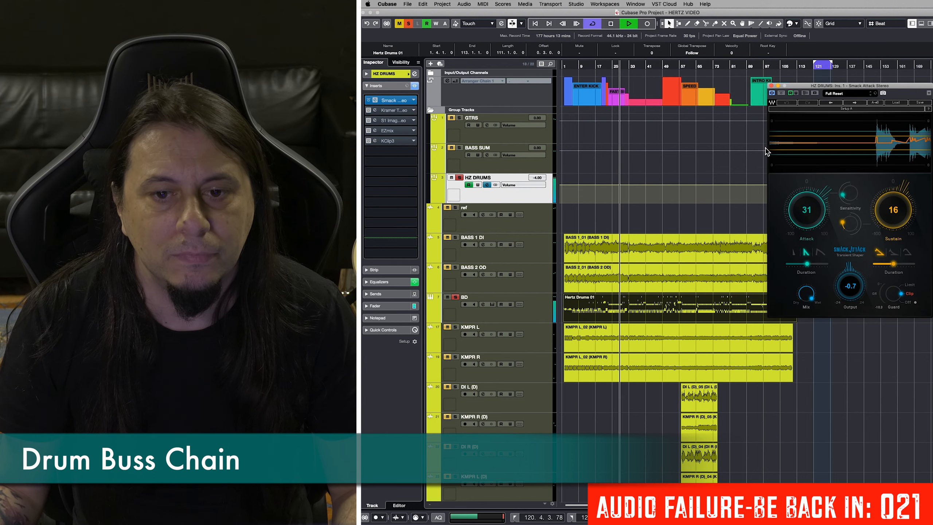
key(space)
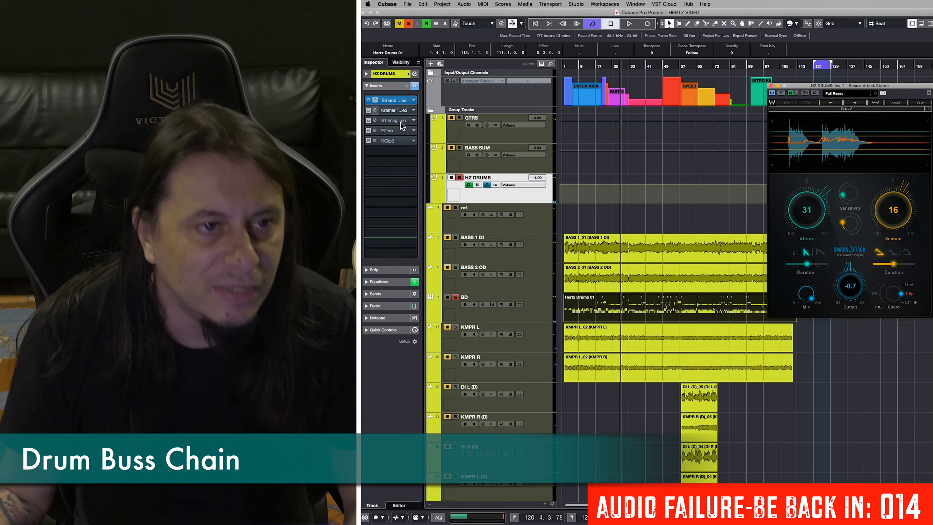
click(772, 86)
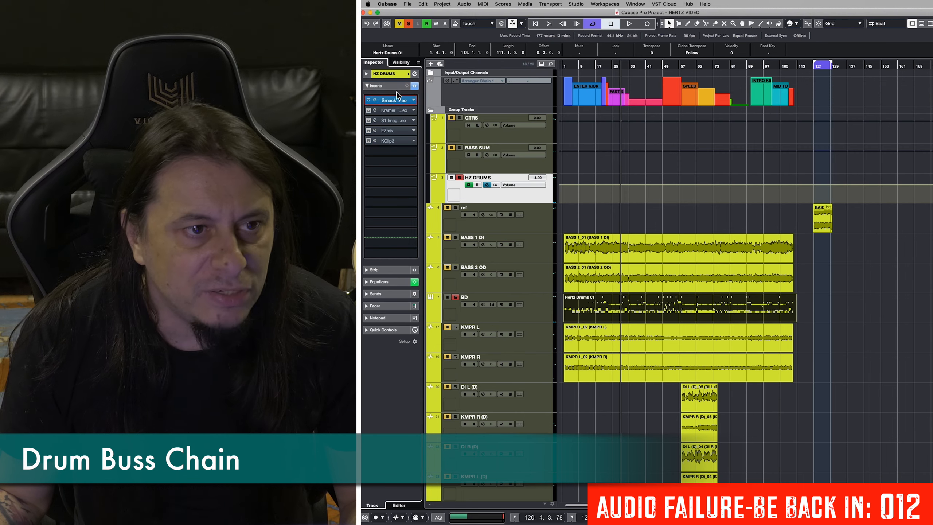
Activate and open the Kramer Tape insert on HZ DRUMS, audition it, stop playback and close the editor.
click(386, 110)
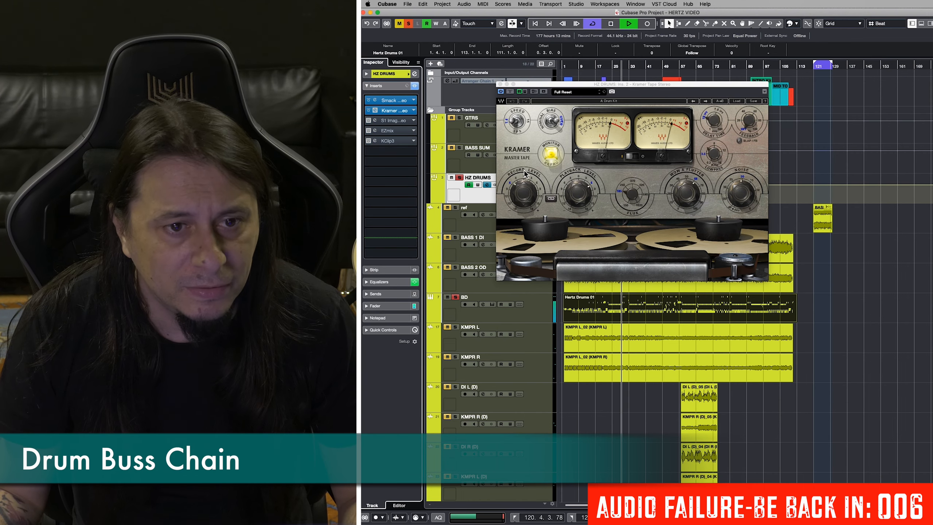
key(space)
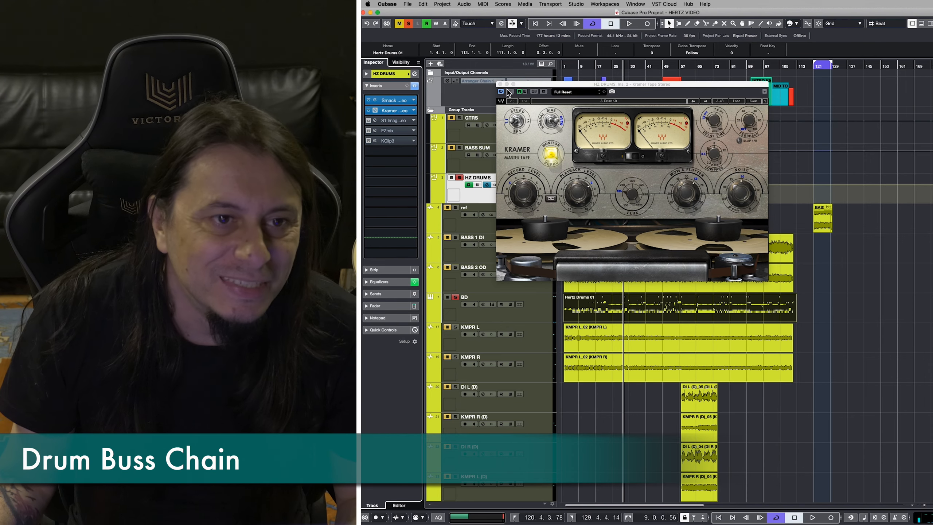
key(super+w)
Activate and open the S1 Imager and EZmix inserts on HZ DRUMS, leaving only the EZmix editor open.
click(393, 121)
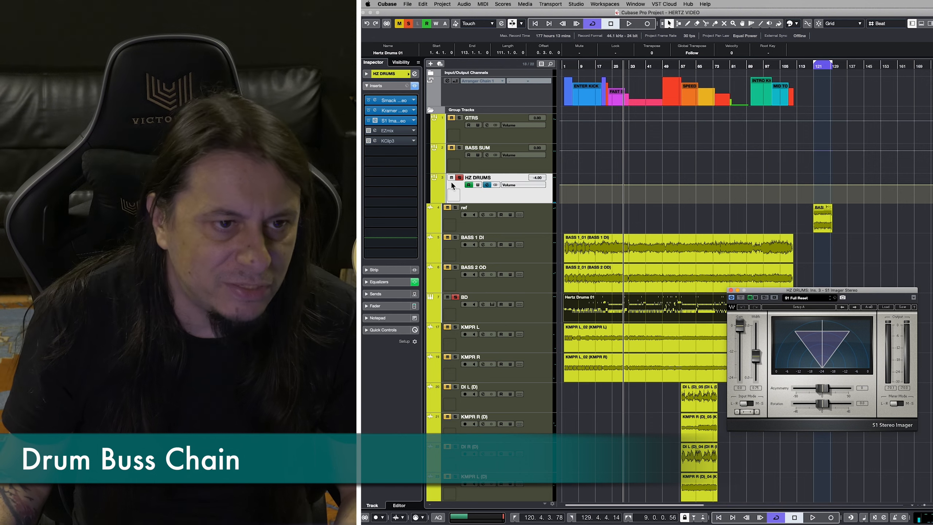
click(389, 131)
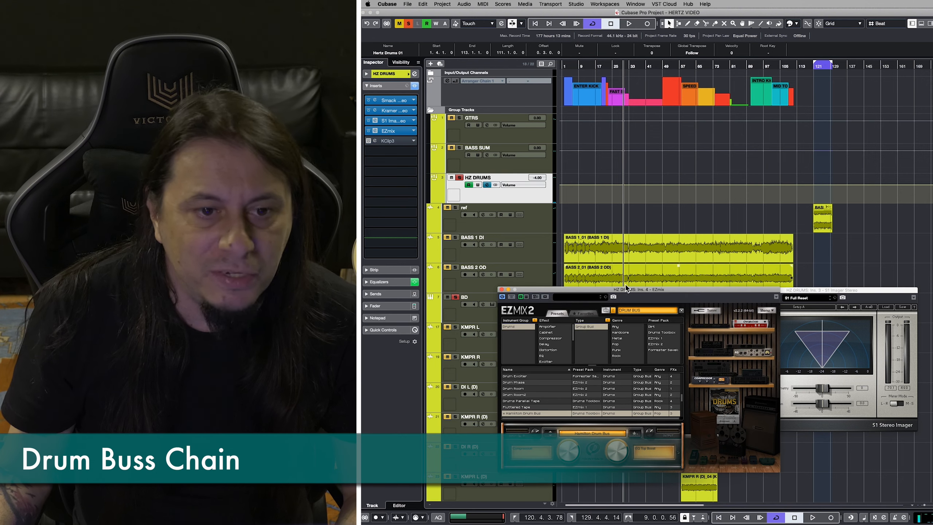
click(840, 300)
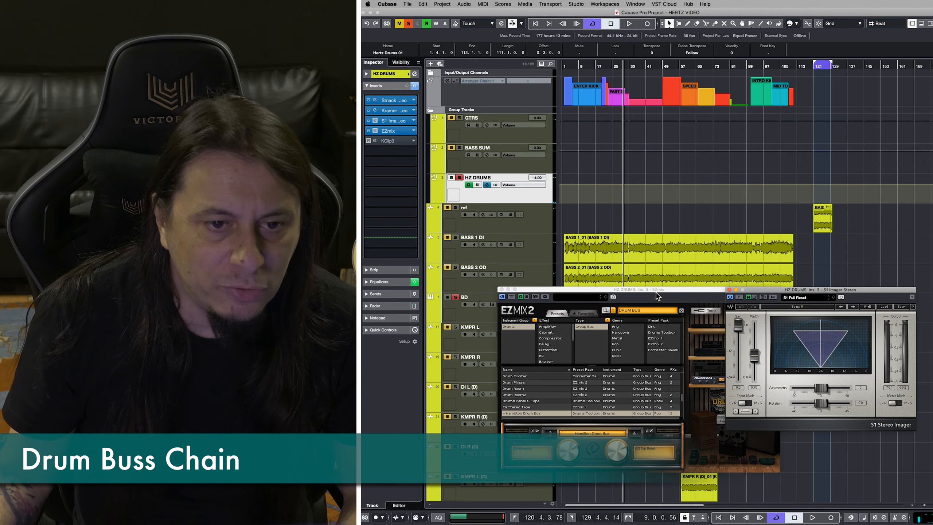
click(729, 290)
Audition the drums with EZmix bypassed, close its editor, re-enable it along with the KClip3 insert and stop playback.
click(513, 298)
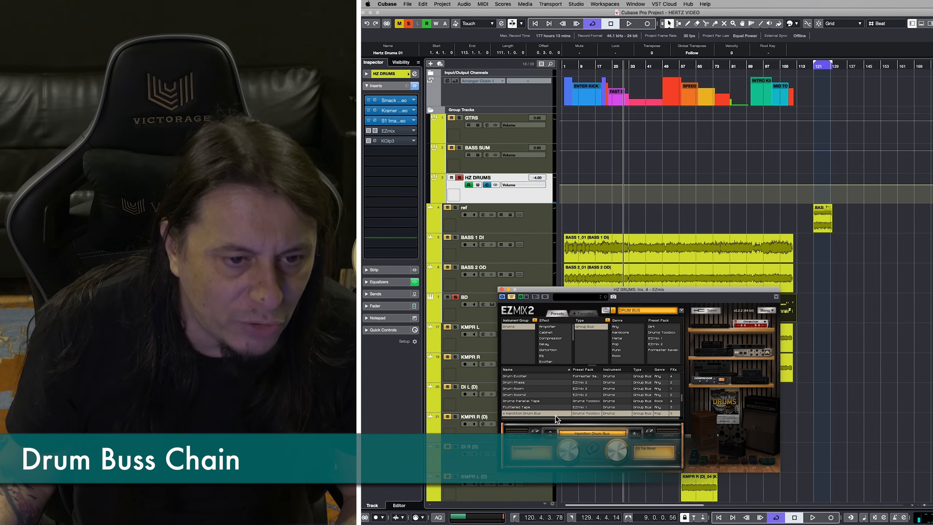
key(space)
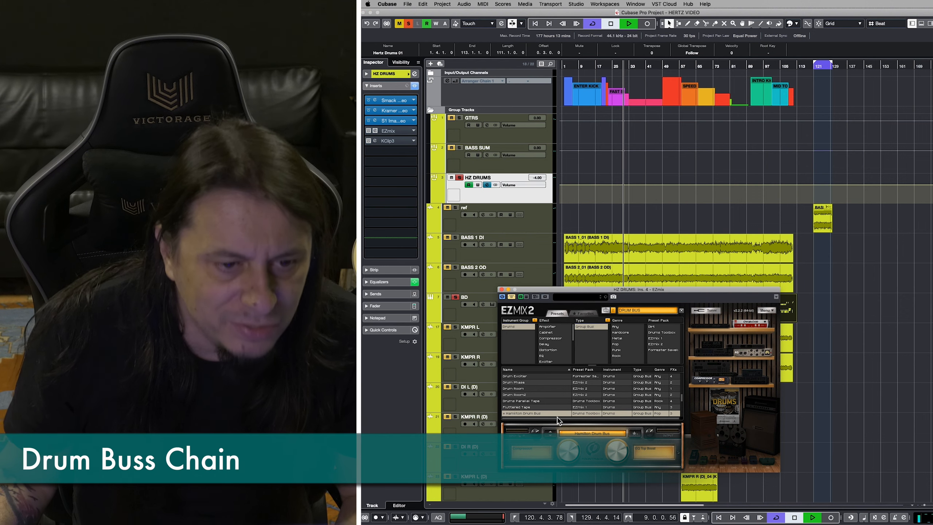
click(512, 298)
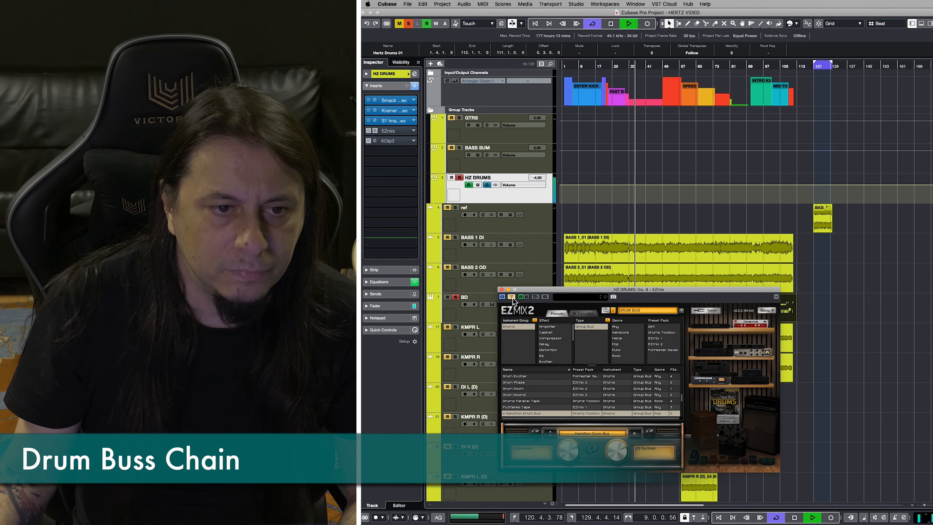
click(502, 290)
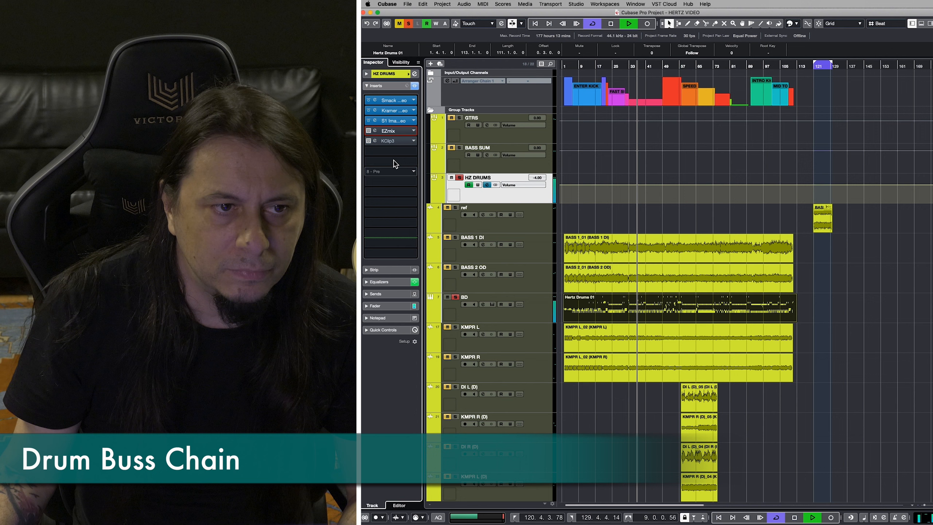
click(368, 131)
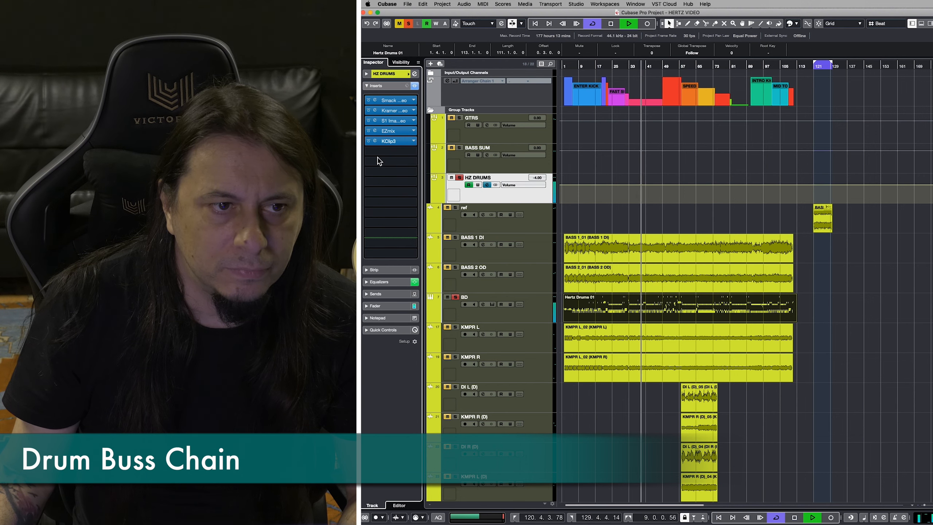
key(space)
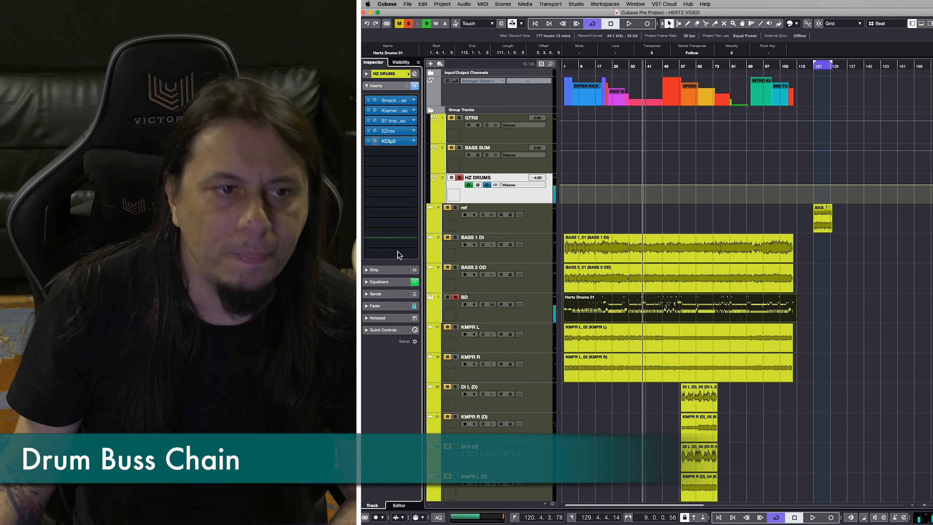
Open the KClip3 editor, close it again, unsolo the HZ DRUMS group and audition the full mix.
click(376, 140)
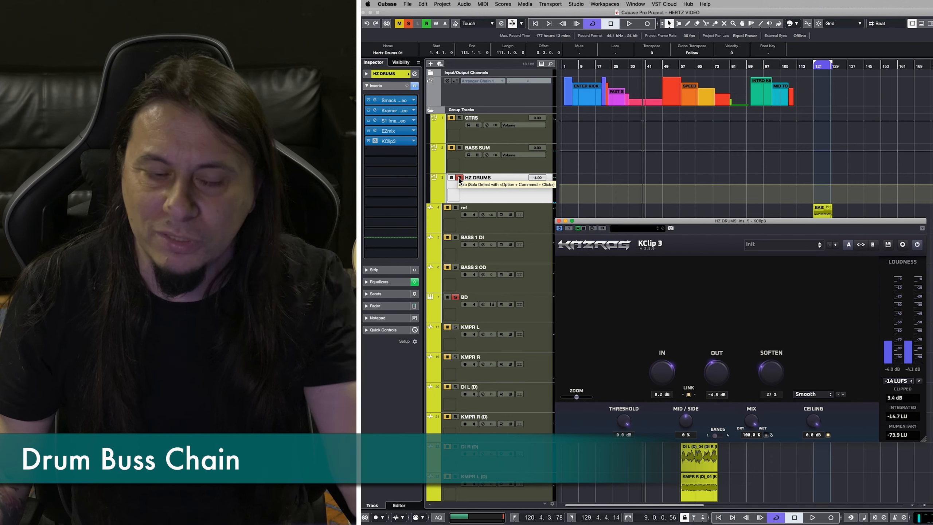
click(459, 179)
click(559, 223)
key(space)
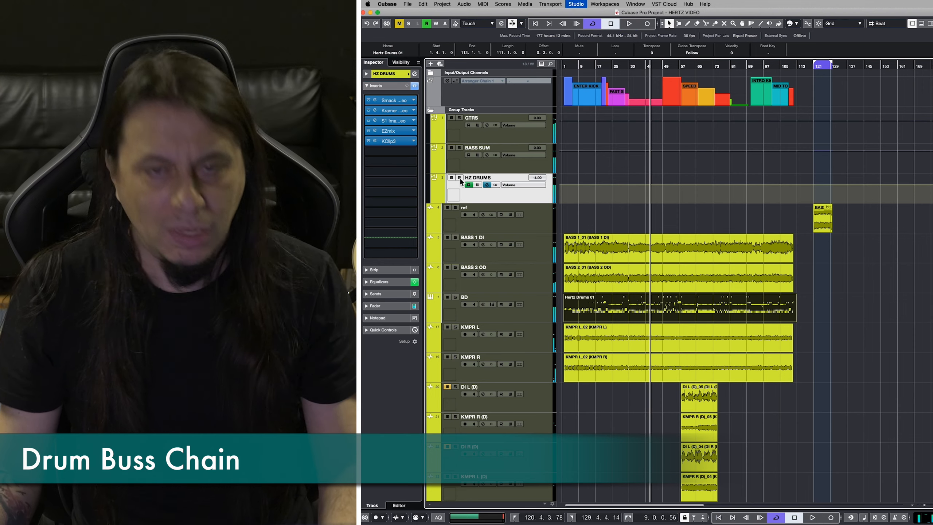
Open the MixConsole and go to the inserts of the HZ DRUMS channel.
key(F3)
click(620, 102)
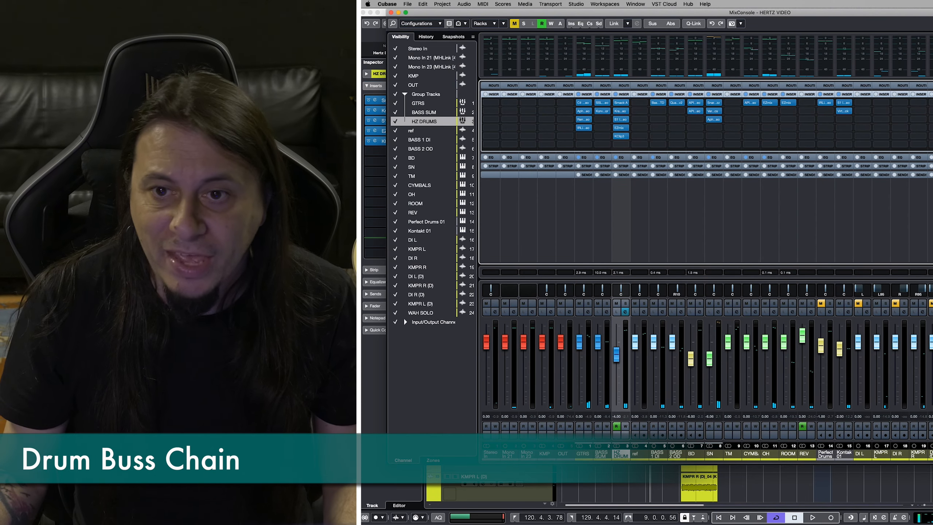
Close the MixConsole, select the ref track and audition the reference clip at bar 121.
key(F3)
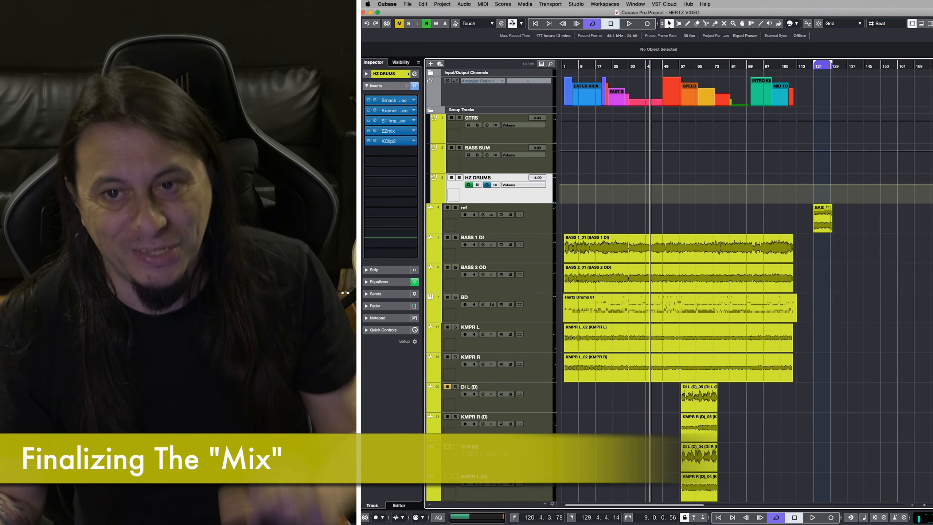
click(821, 102)
click(539, 216)
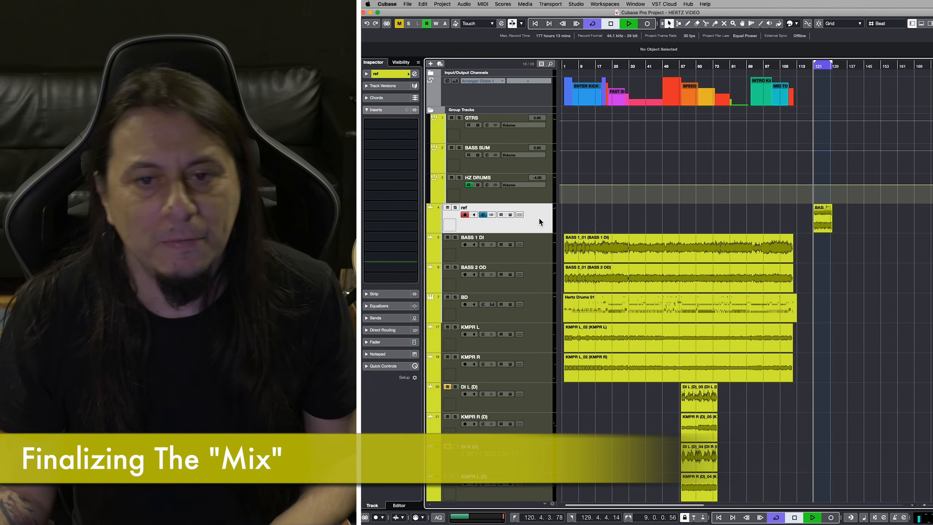
key(space)
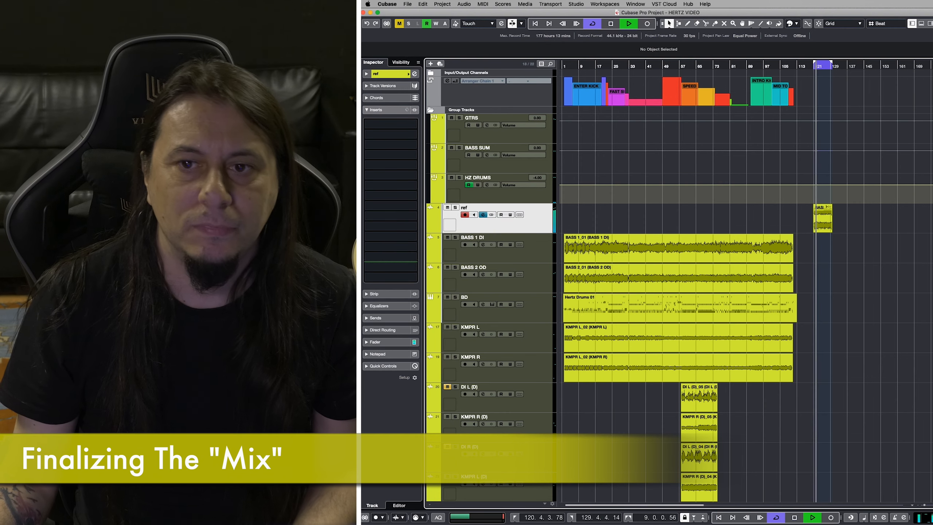
Reopen the MixConsole, show the Matching view of Ozone 7 on the Stereo Out and audition the reference through it.
key(F3)
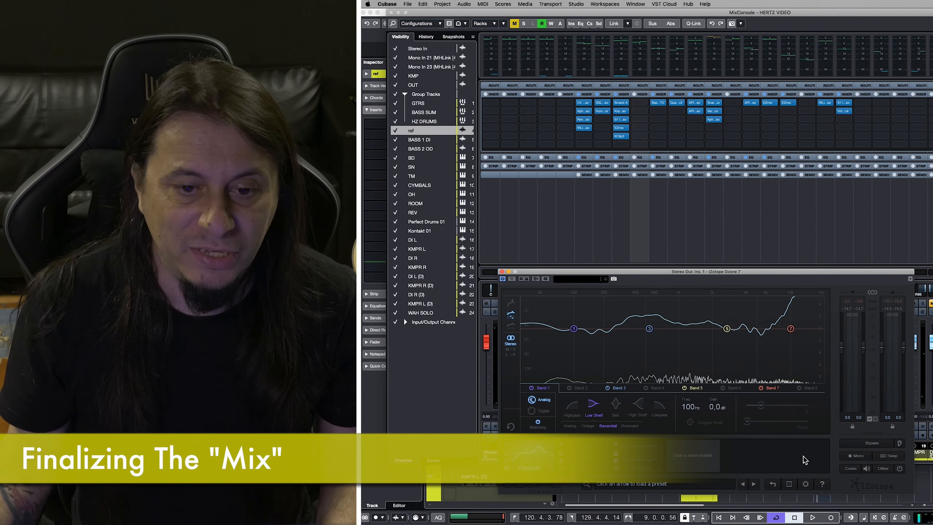
click(547, 425)
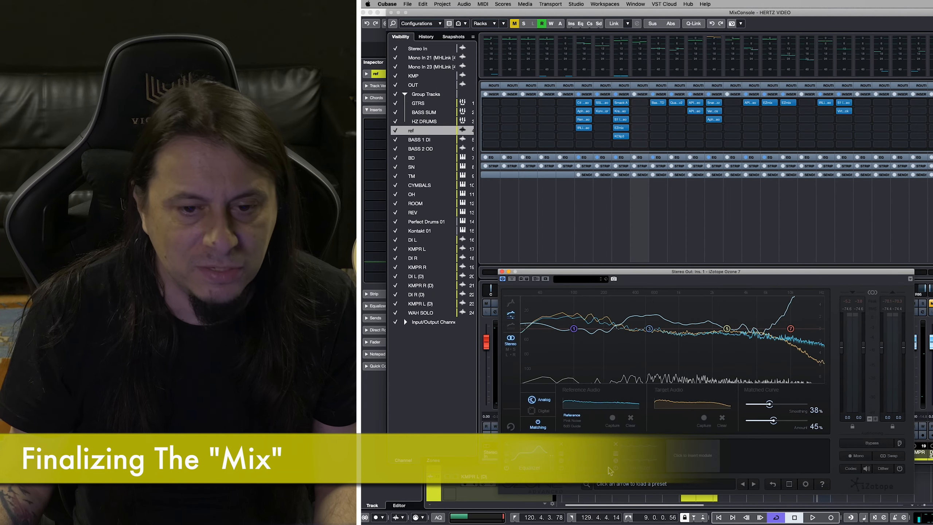
key(space)
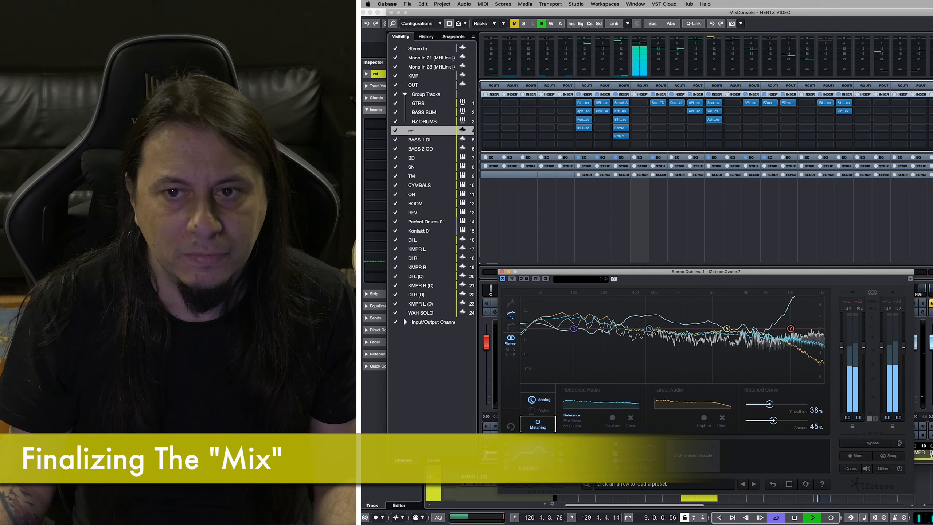
key(space)
Return to the project, set Ozone 7's matching amount to 61% and compare the full mix with the effect bypassed and active.
key(F3)
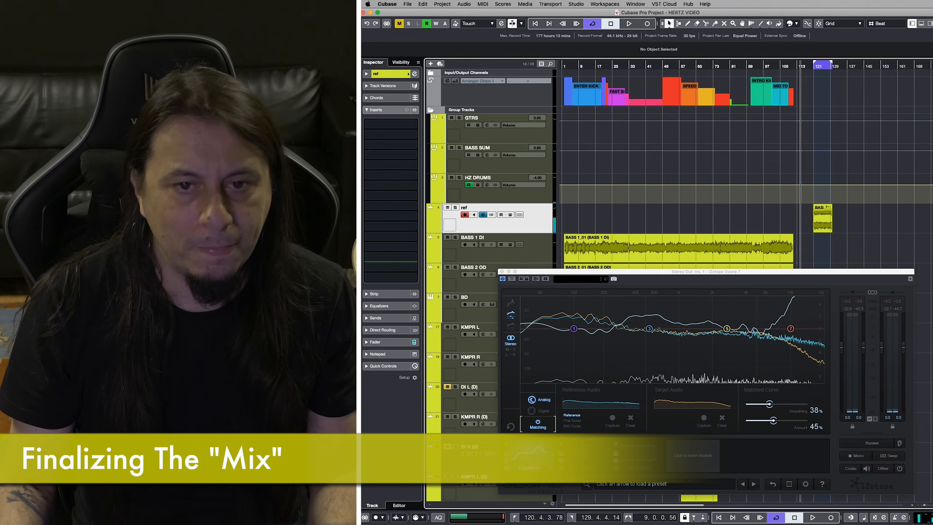
key(space)
click(512, 280)
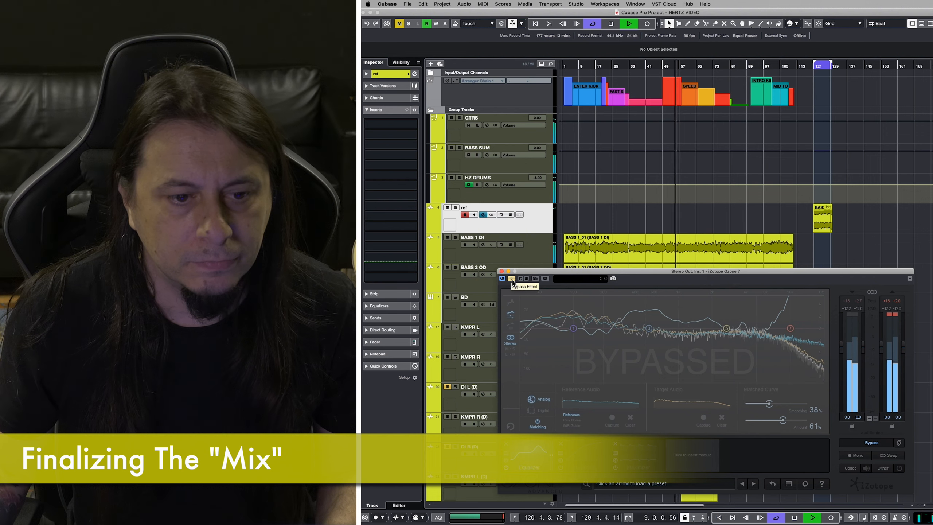
click(512, 279)
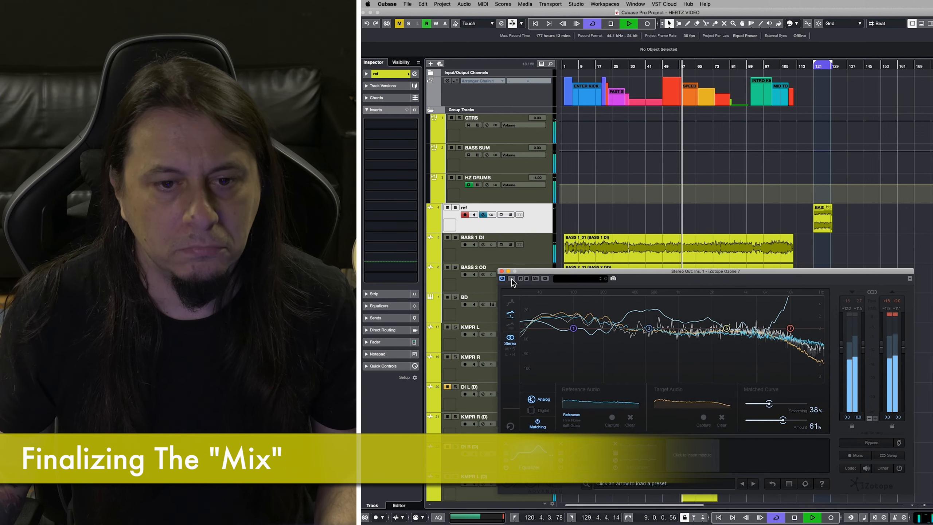
key(space)
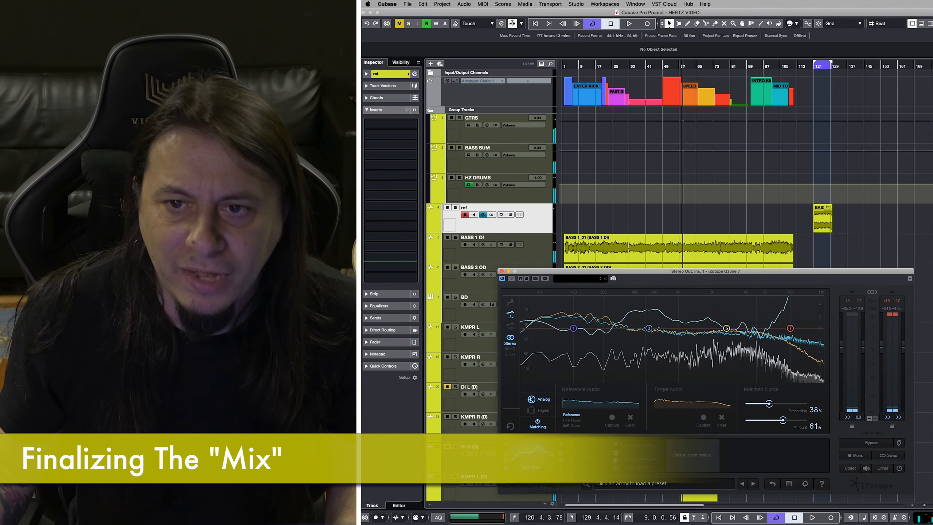
Open the IMPusher insert on the Stereo Out from the MixConsole, then close the console and the Ozone 7 editor.
key(F3)
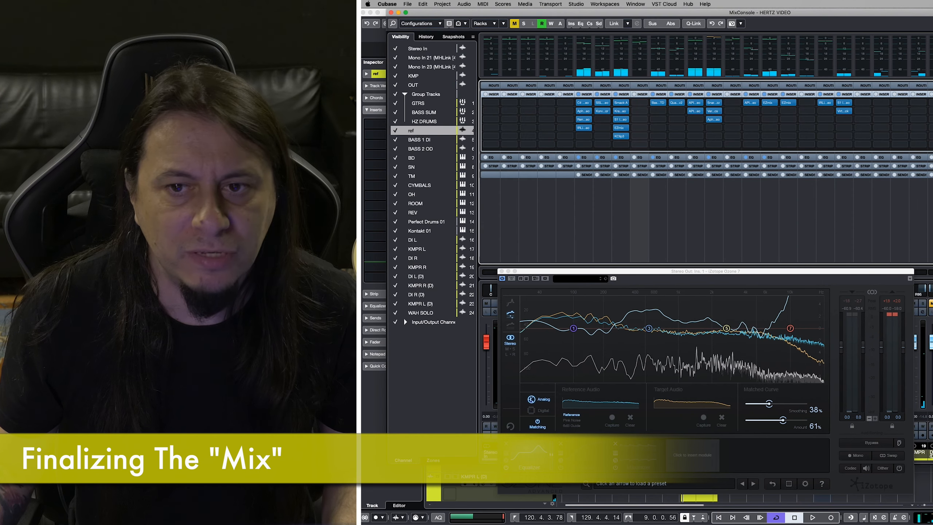
click(932, 111)
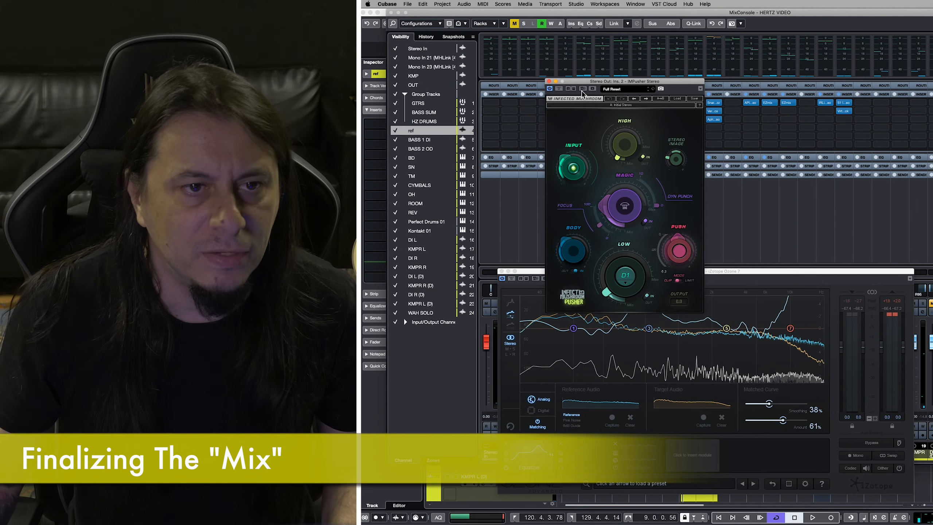
click(392, 13)
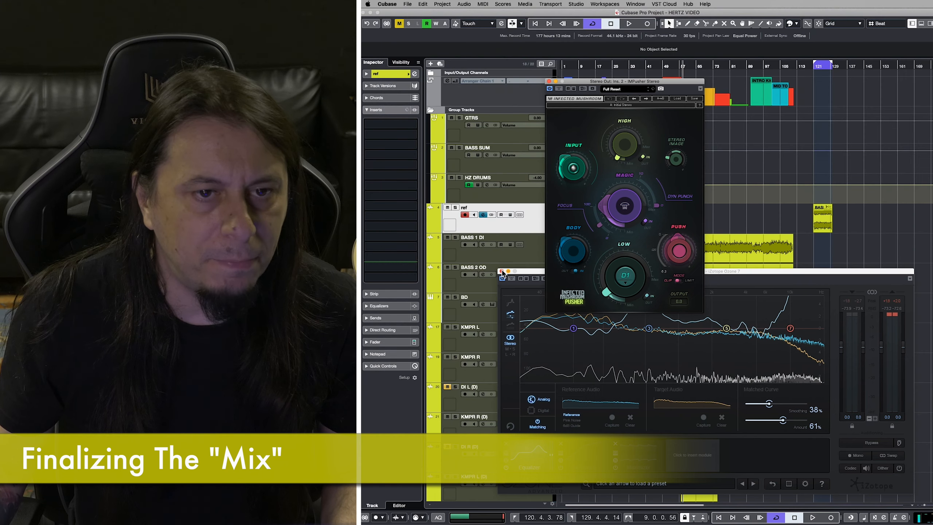
click(502, 272)
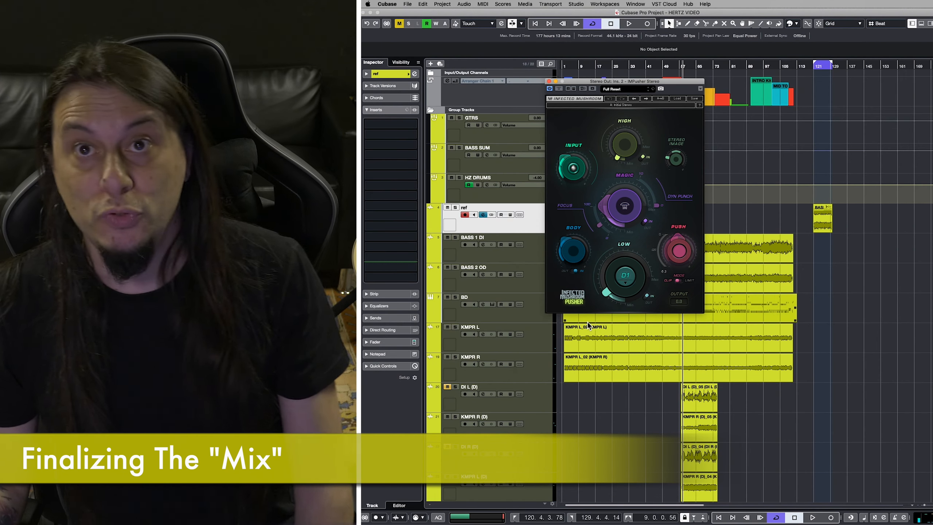
Audition the full mix with the IMPusher editor in view, stop playback and close the editor.
key(space)
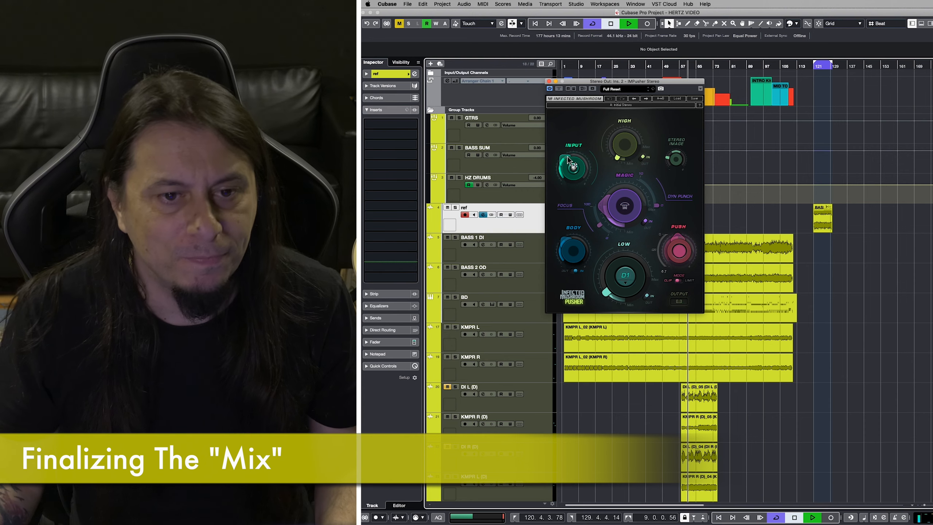
key(space)
key(super+w)
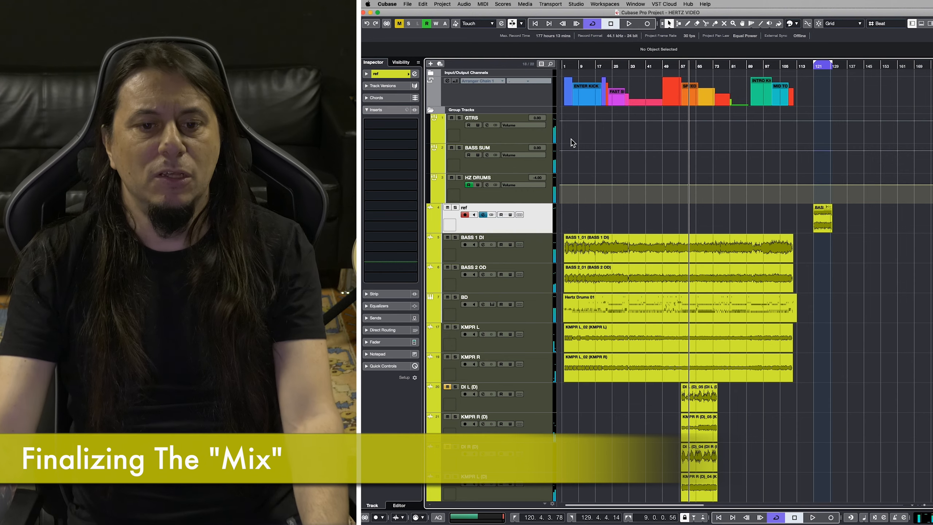